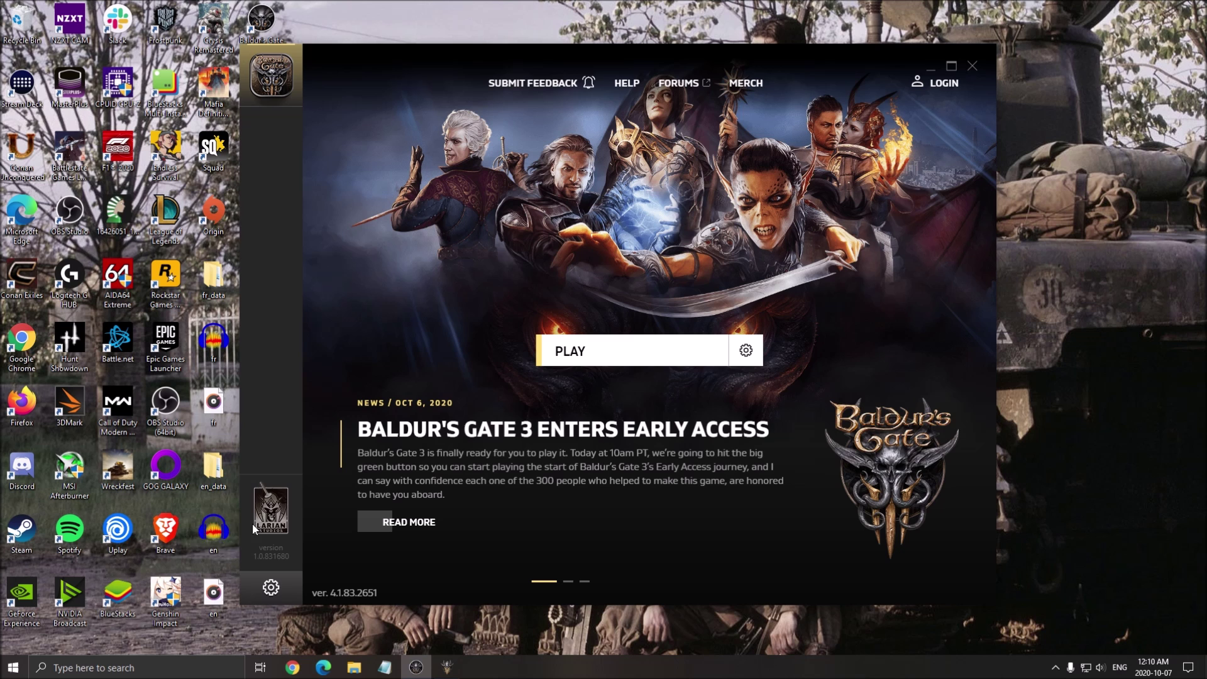
# Search for 'game mode' and open the Game Mode settings page
pyautogui.click(199, 668)
pyautogui.write('g')
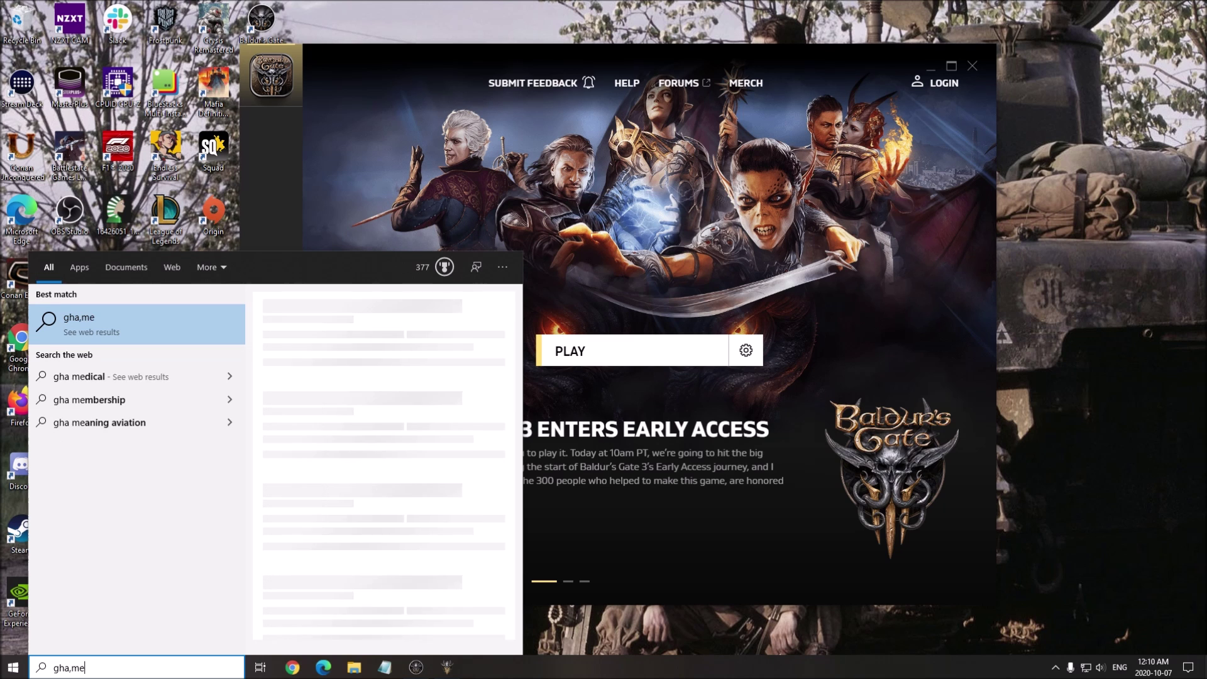
pyautogui.write('ame mode')
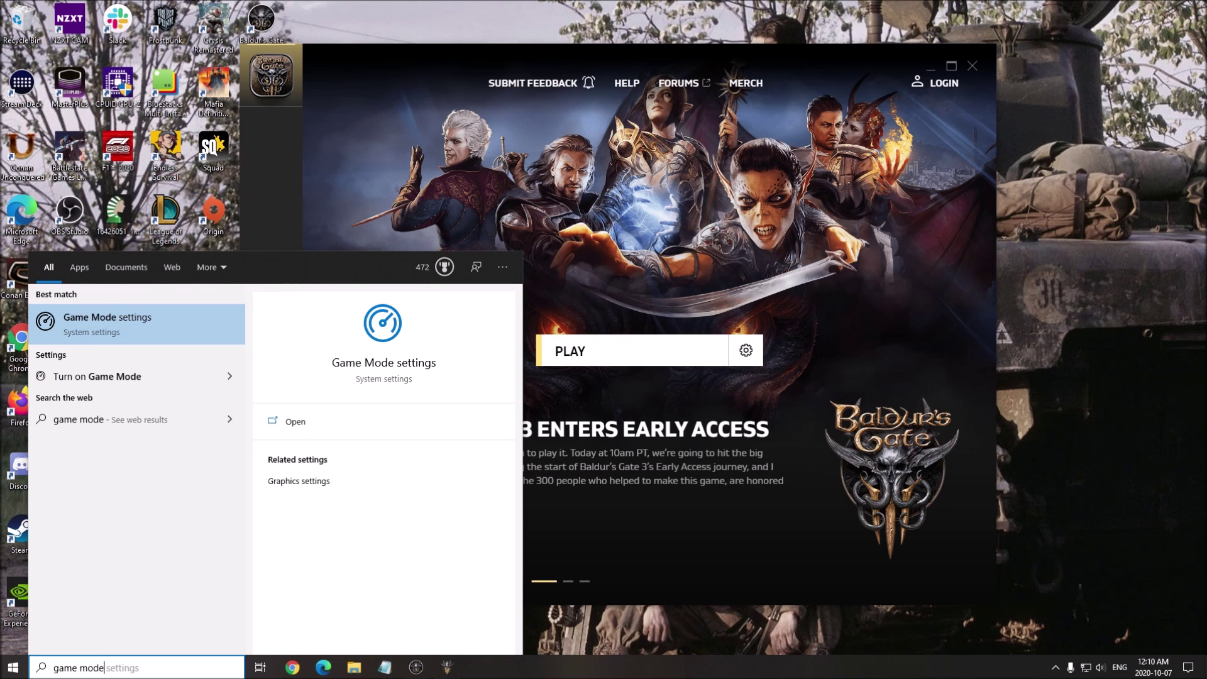
pyautogui.press('Return')
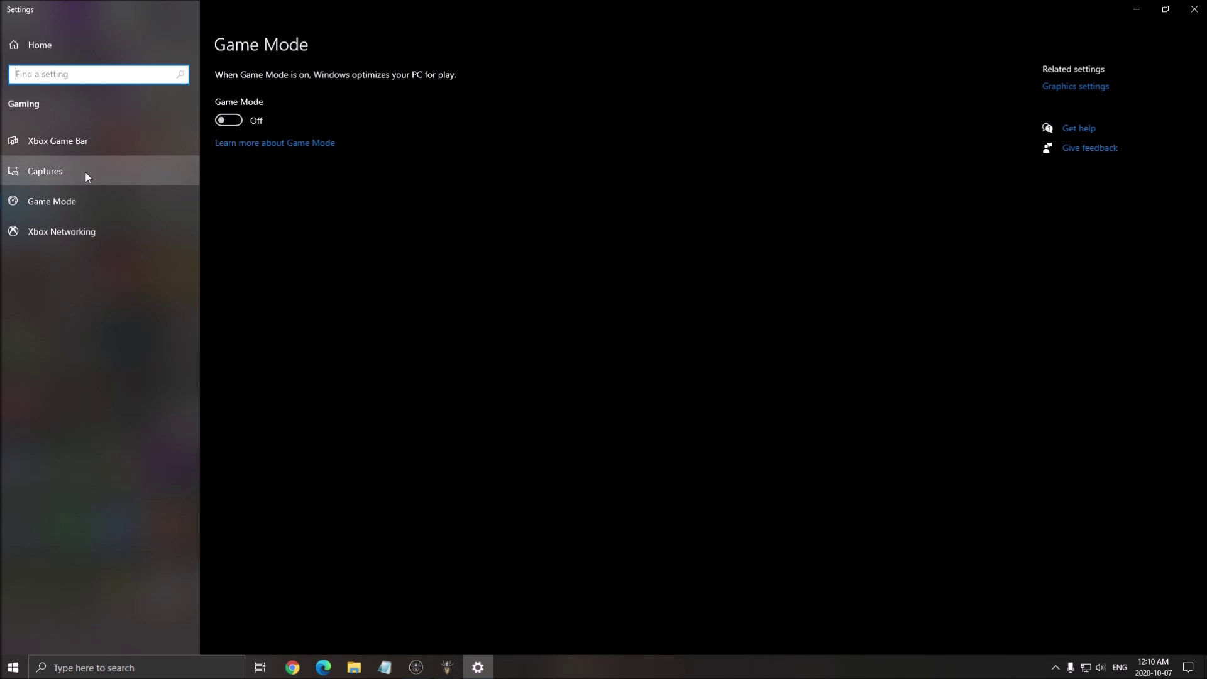
# Check that Xbox Game Bar and Captures are off, including background and audio recording
pyautogui.click(122, 140)
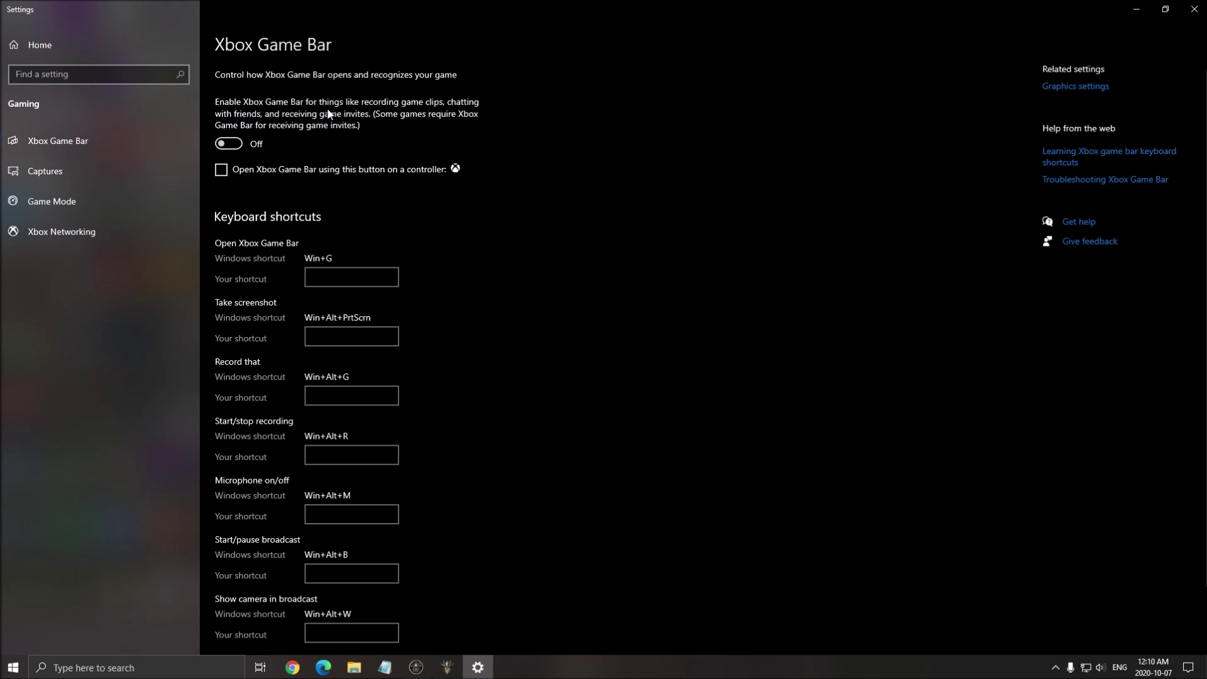
pyautogui.click(36, 173)
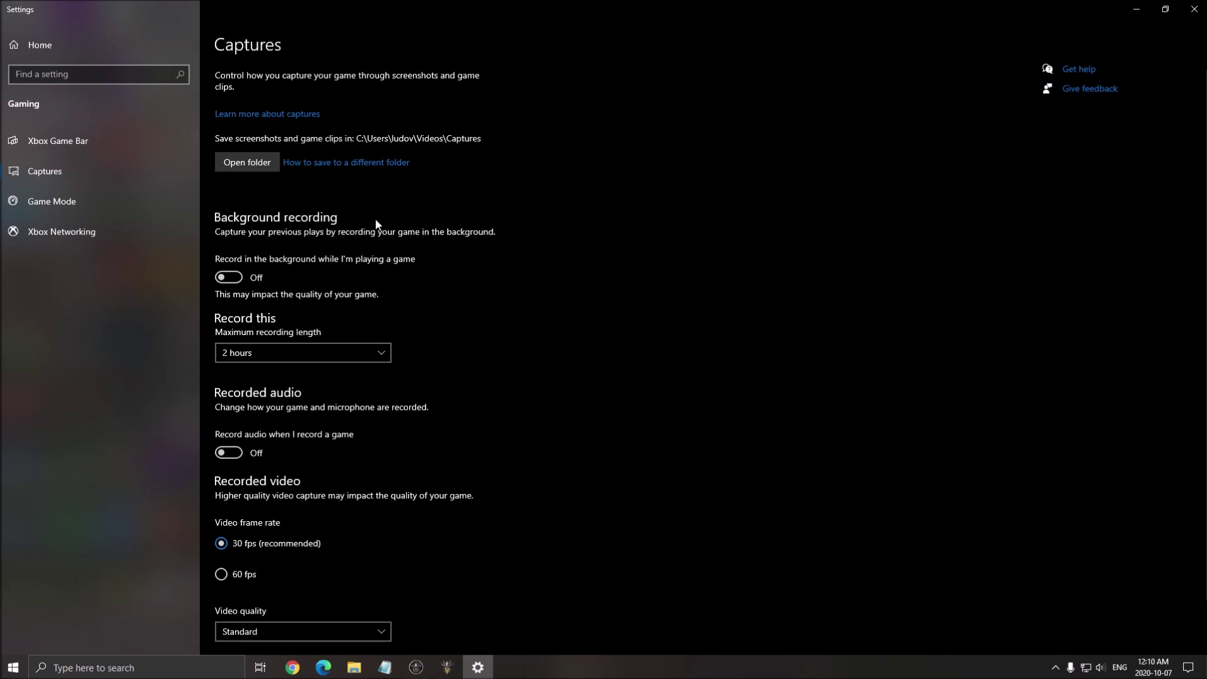
pyautogui.scroll(-1, 245, 314)
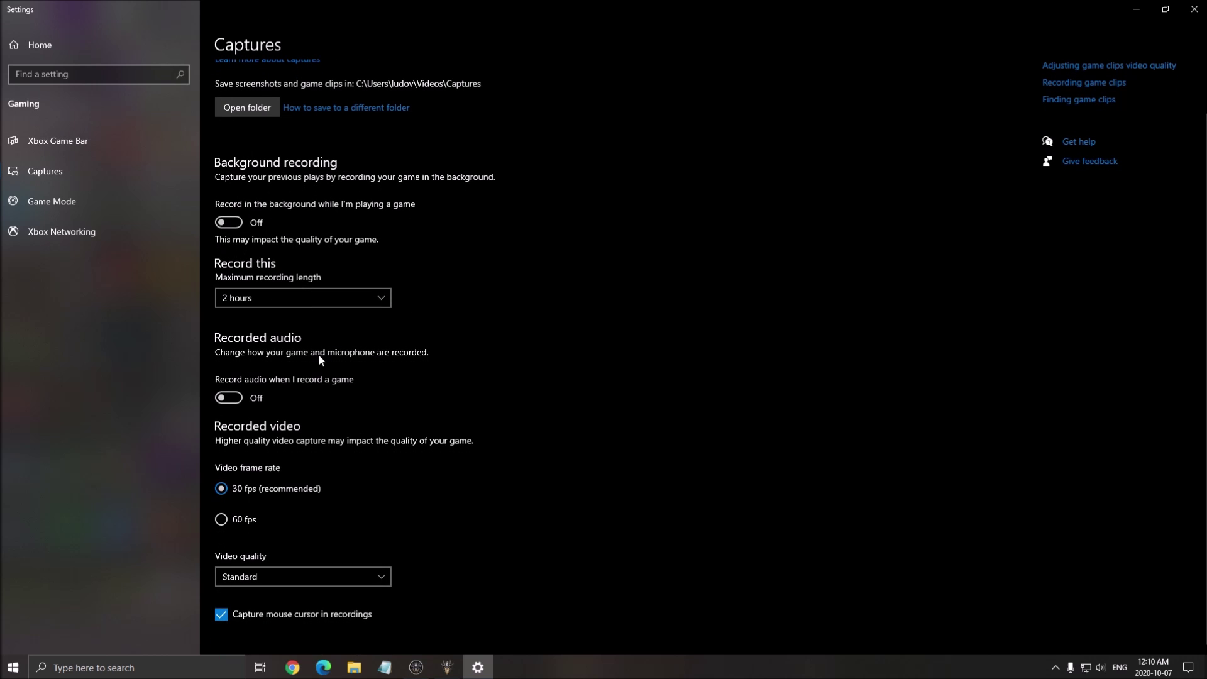
# Close Windows Settings and dismiss the hidden tray icons to reveal the Larian Launcher
pyautogui.click(1194, 9)
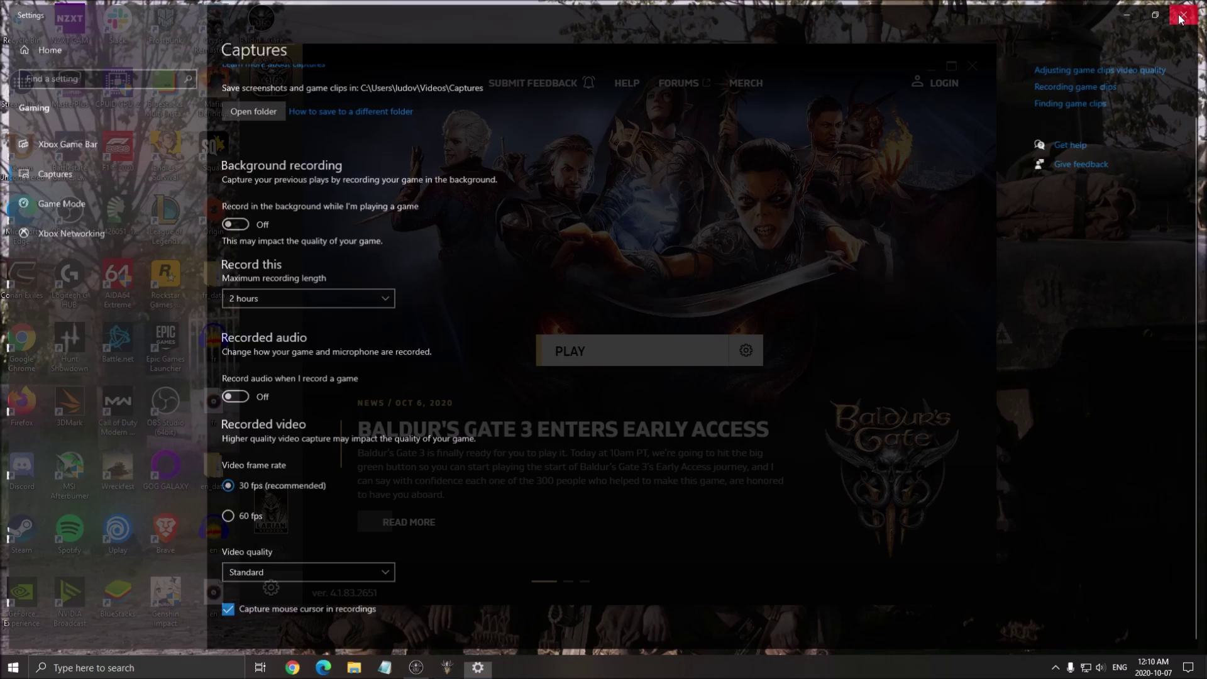
pyautogui.click(1056, 667)
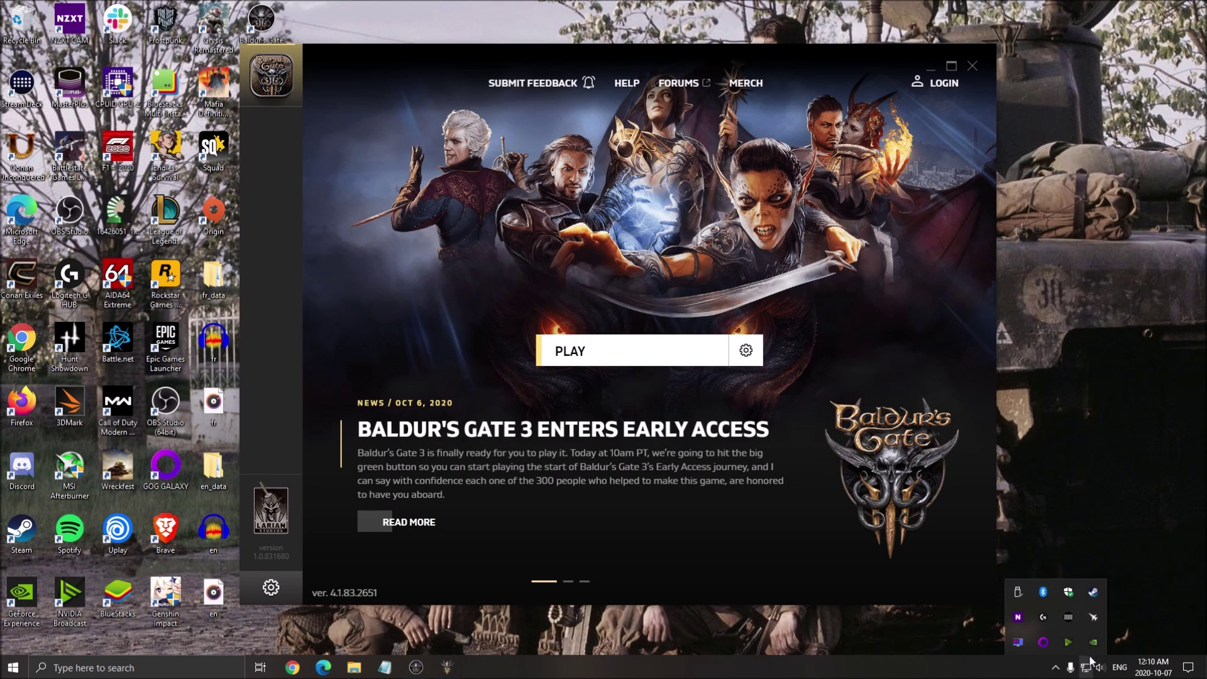
pyautogui.click(1119, 510)
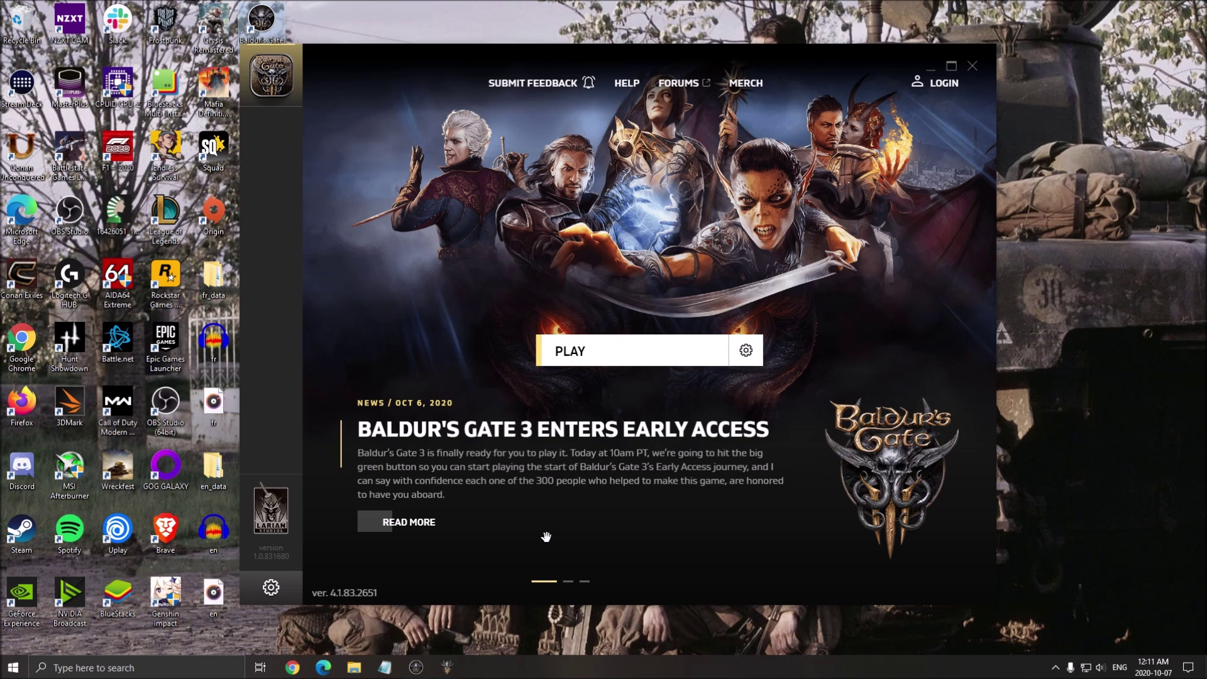
# Find Graphics settings with a 'gpu' search and confirm Hardware-accelerated GPU scheduling is On
pyautogui.click(94, 667)
pyautogui.write('gpu')
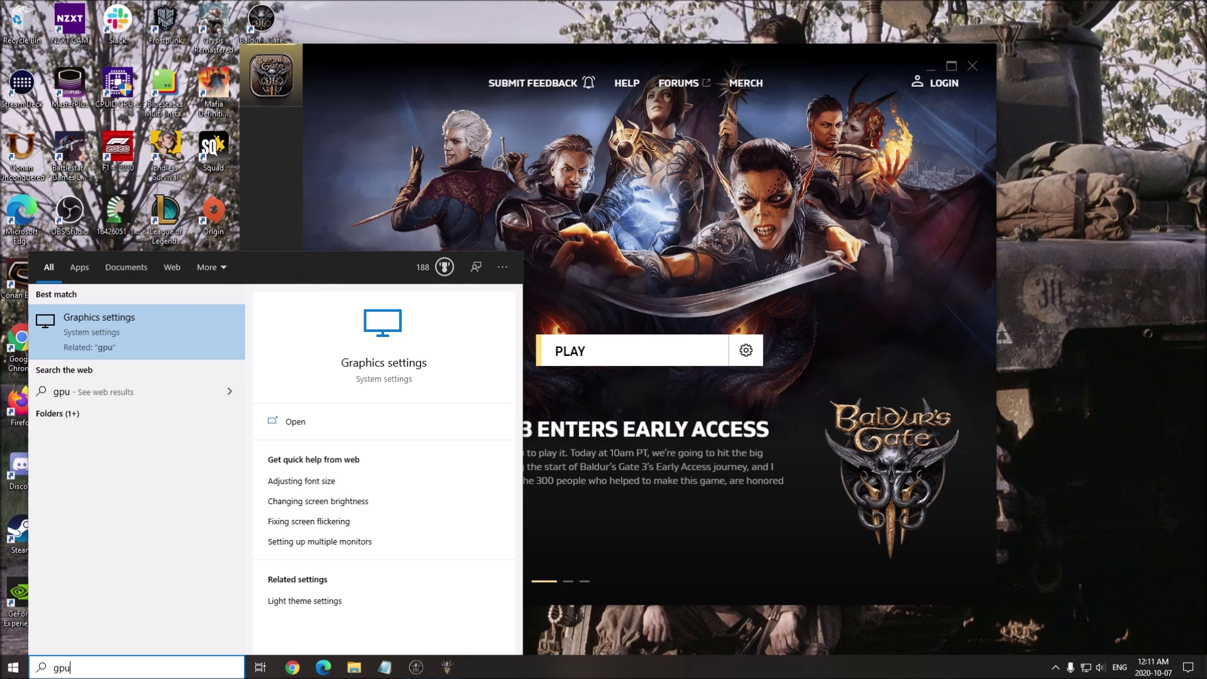
pyautogui.press('Return')
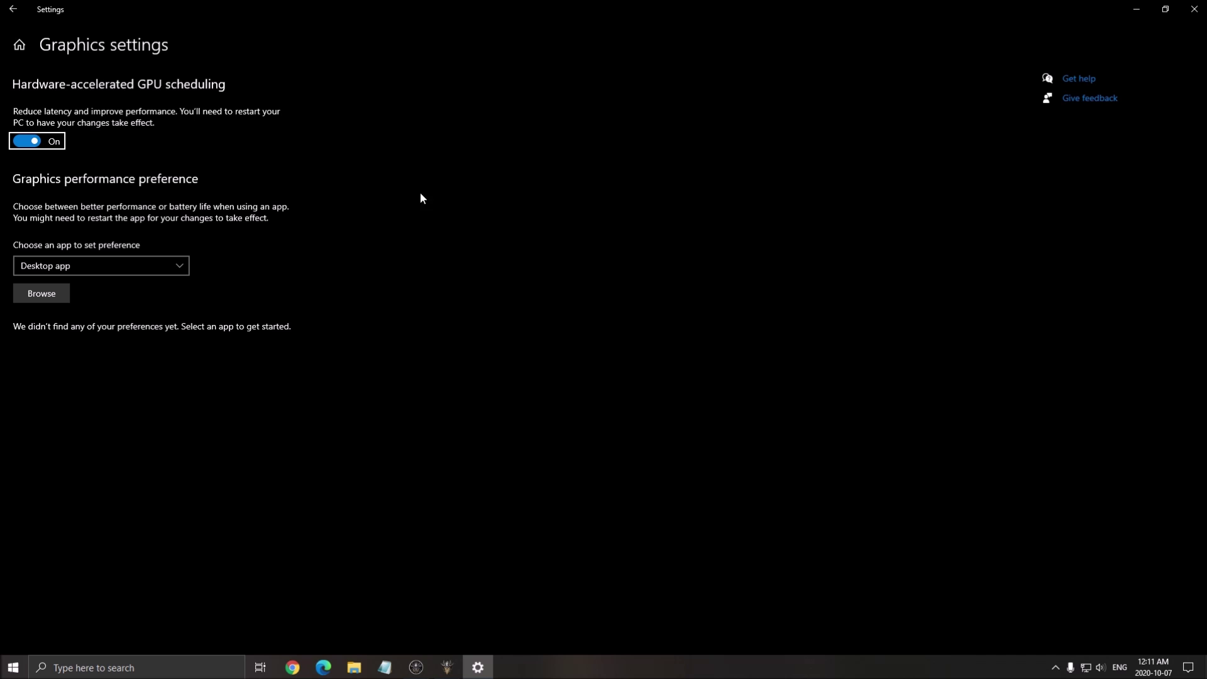
pyautogui.click(119, 49)
# Close Settings, then try the DirectX 11 renderer and switch back to Vulkan (default)
pyautogui.click(1194, 10)
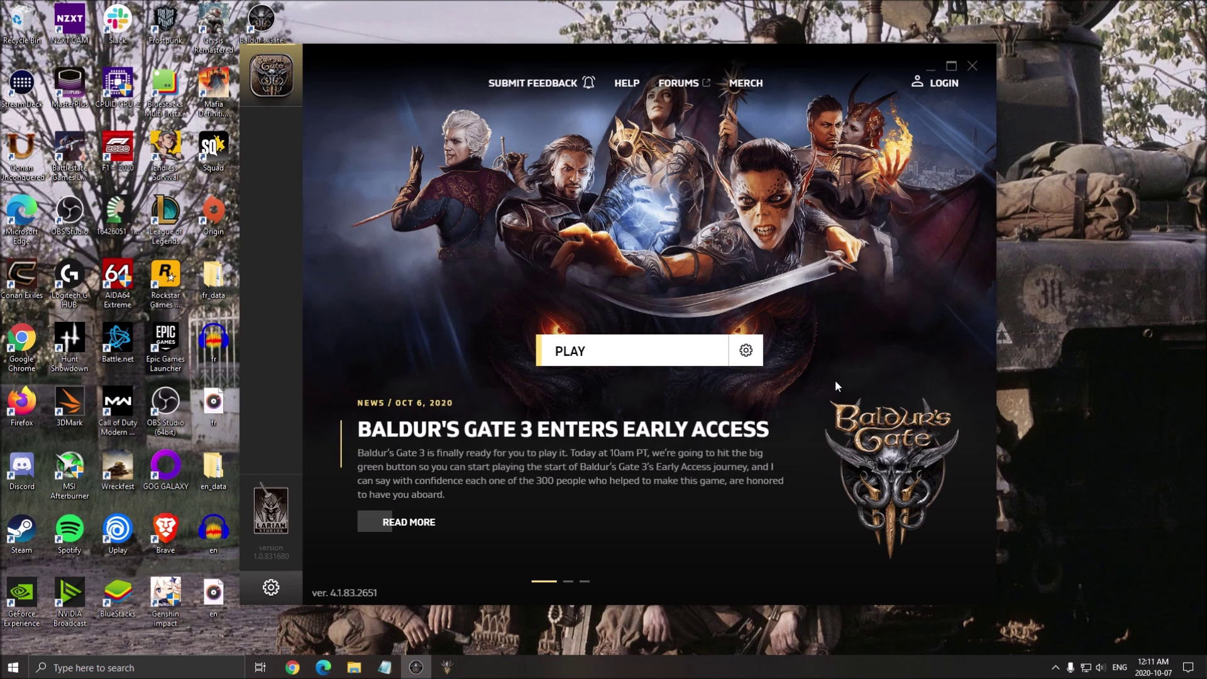
pyautogui.click(746, 350)
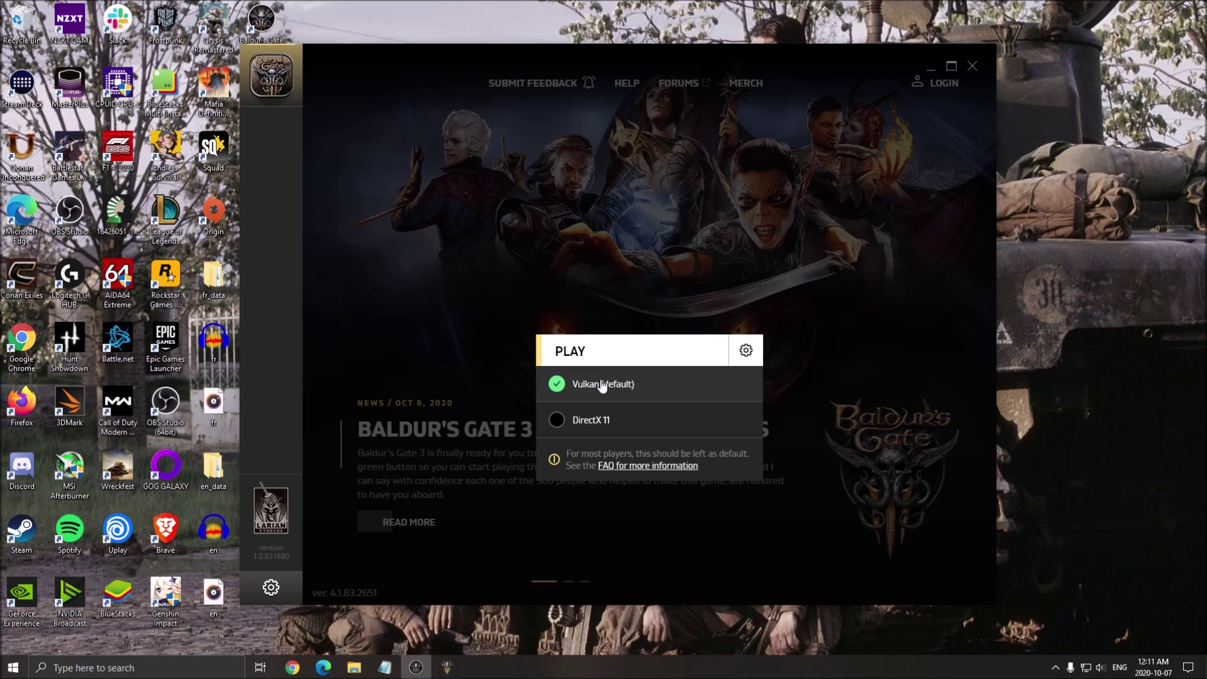
pyautogui.click(605, 421)
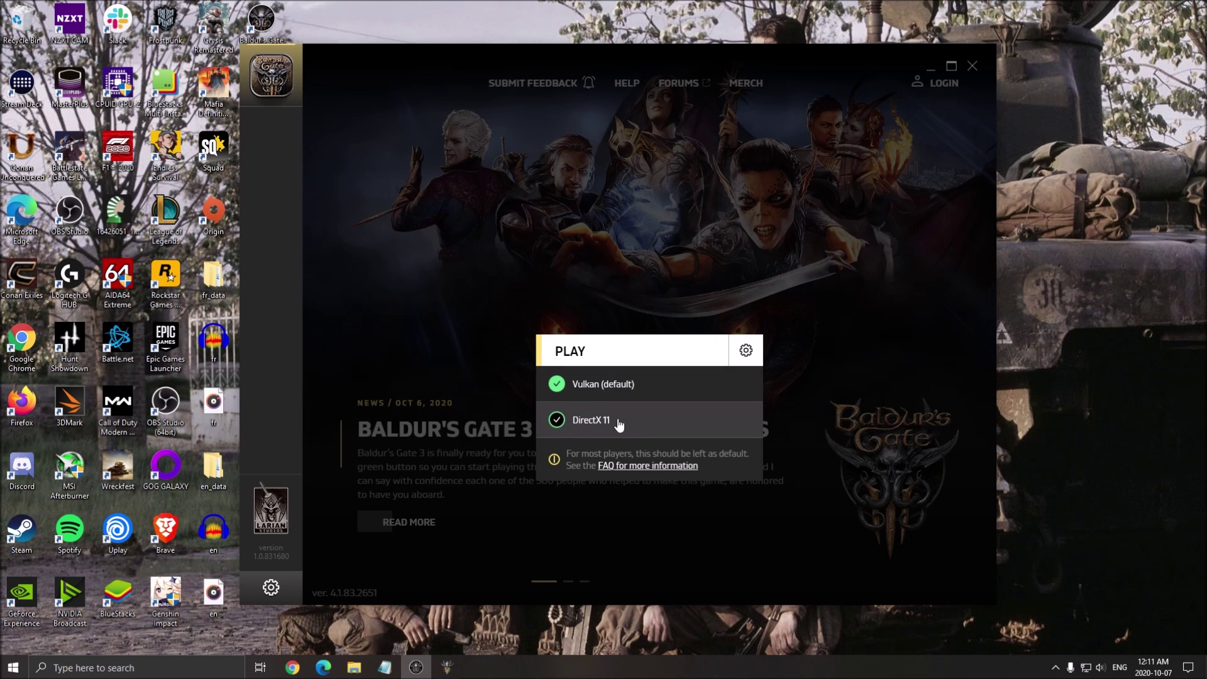
pyautogui.click(660, 385)
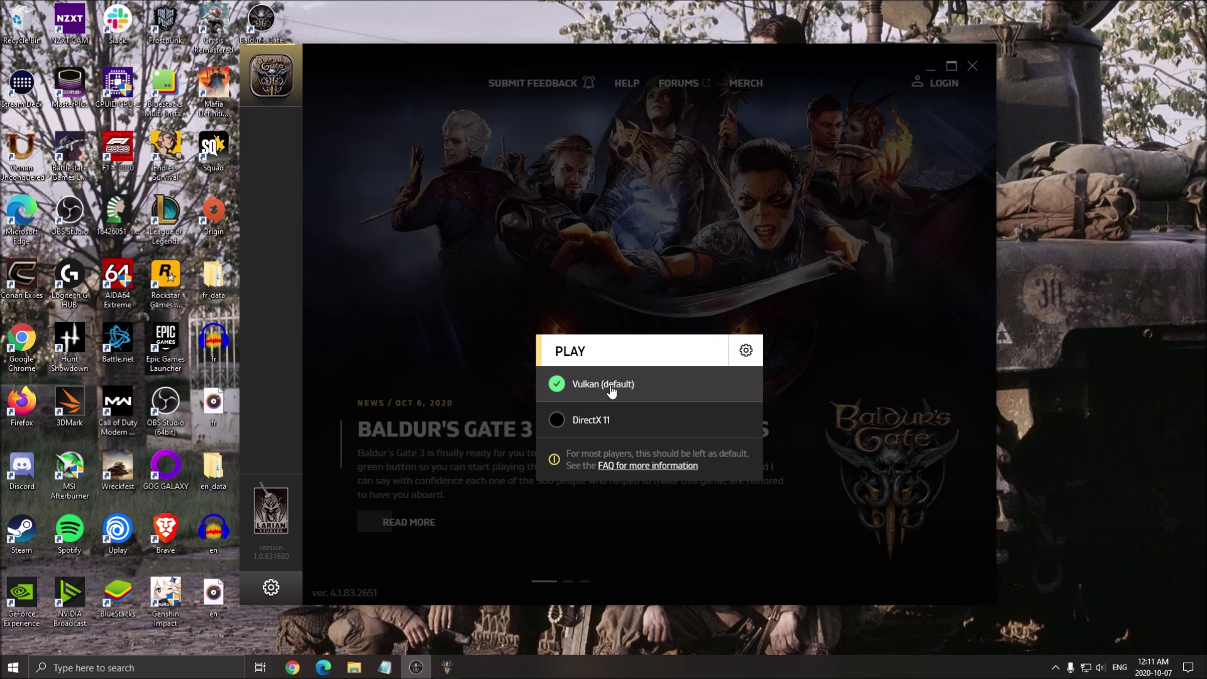
pyautogui.click(855, 333)
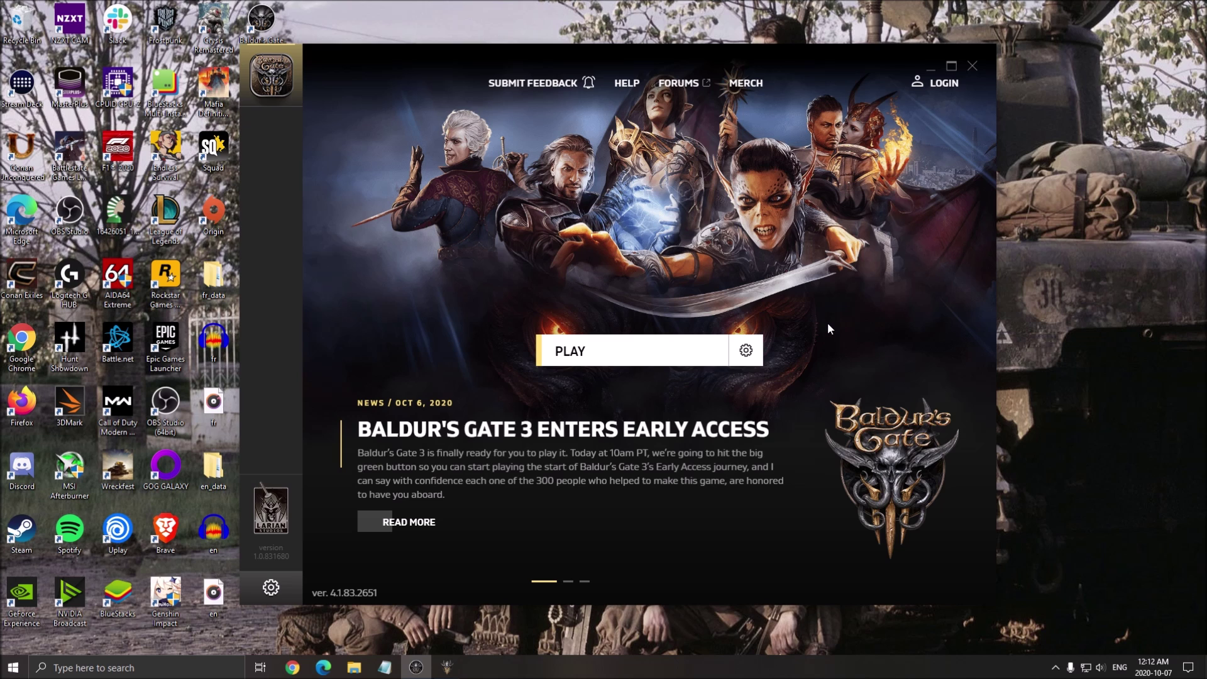
# Recheck the renderer dropdown beside PLAY, confirming Vulkan (default) stays selected
pyautogui.click(746, 350)
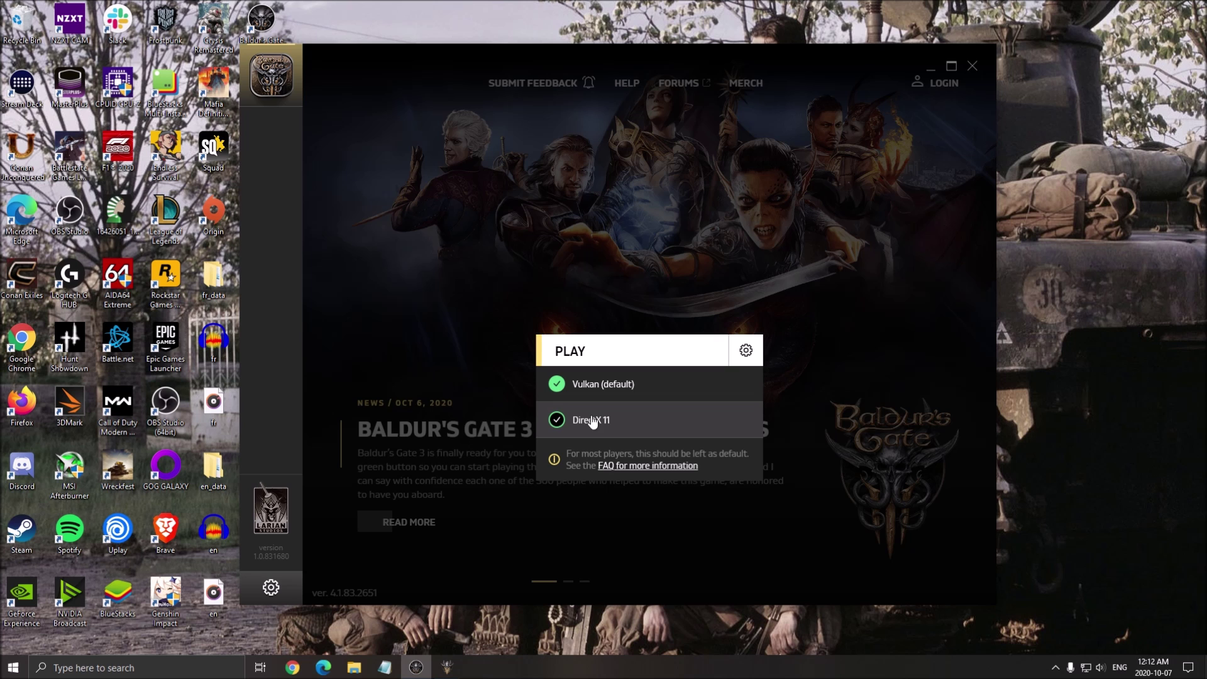
pyautogui.click(726, 243)
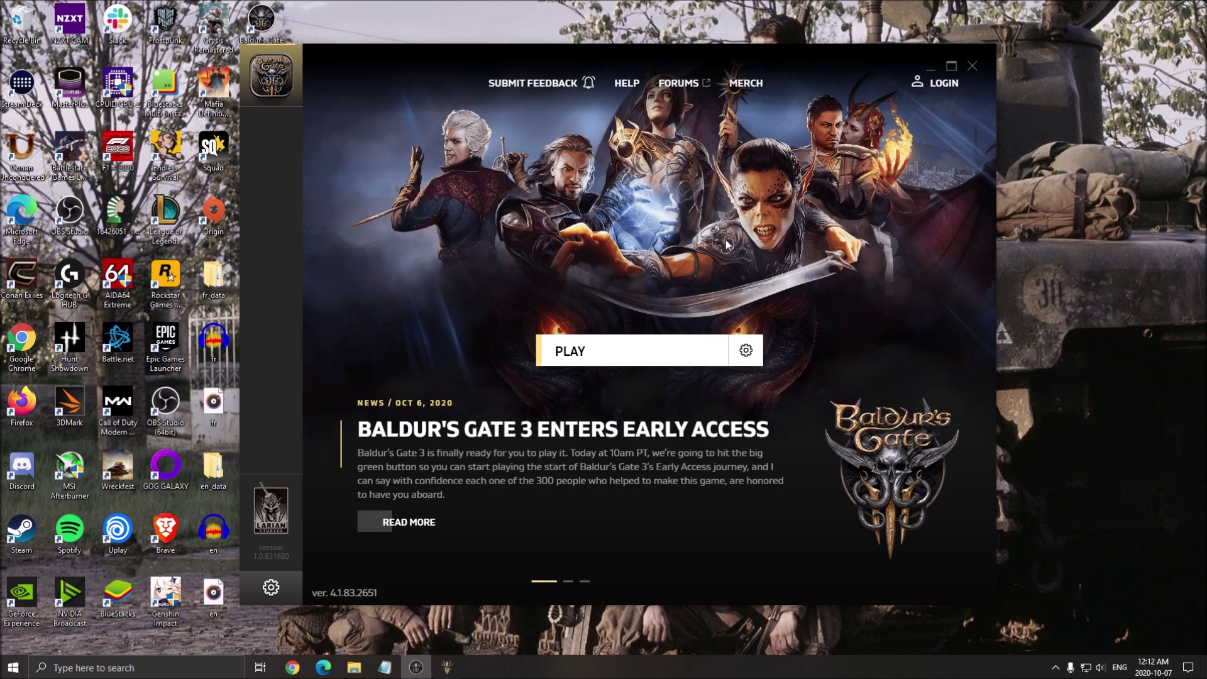
pyautogui.click(746, 350)
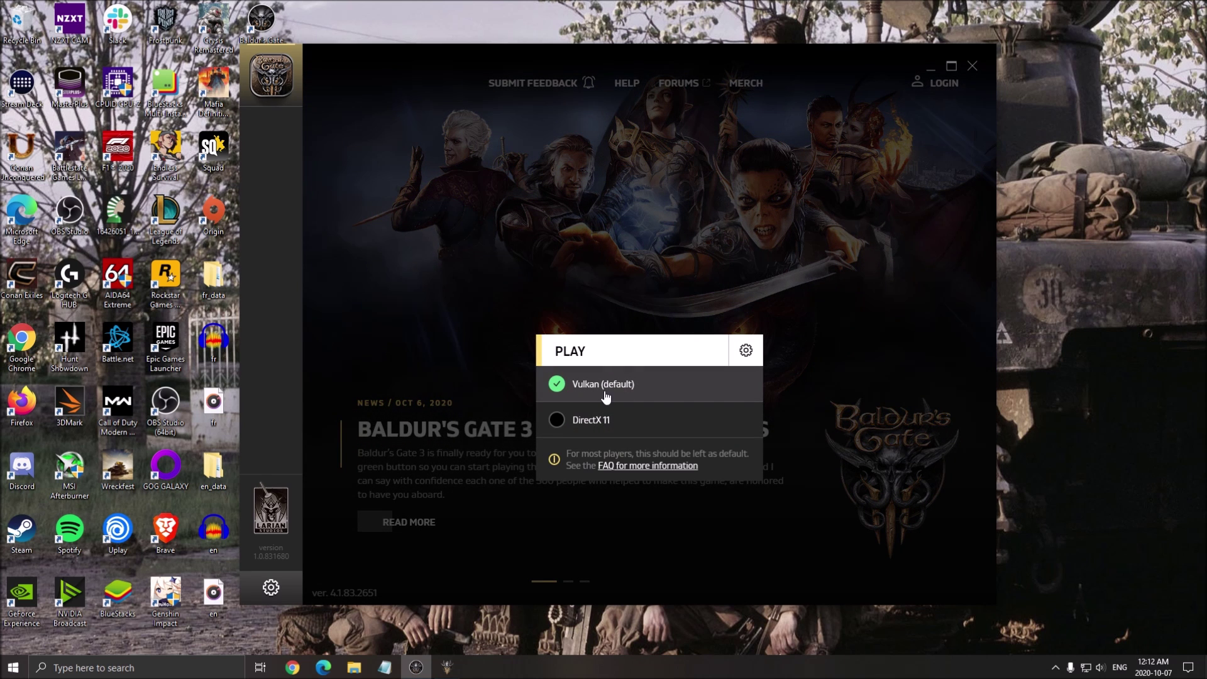
pyautogui.click(889, 311)
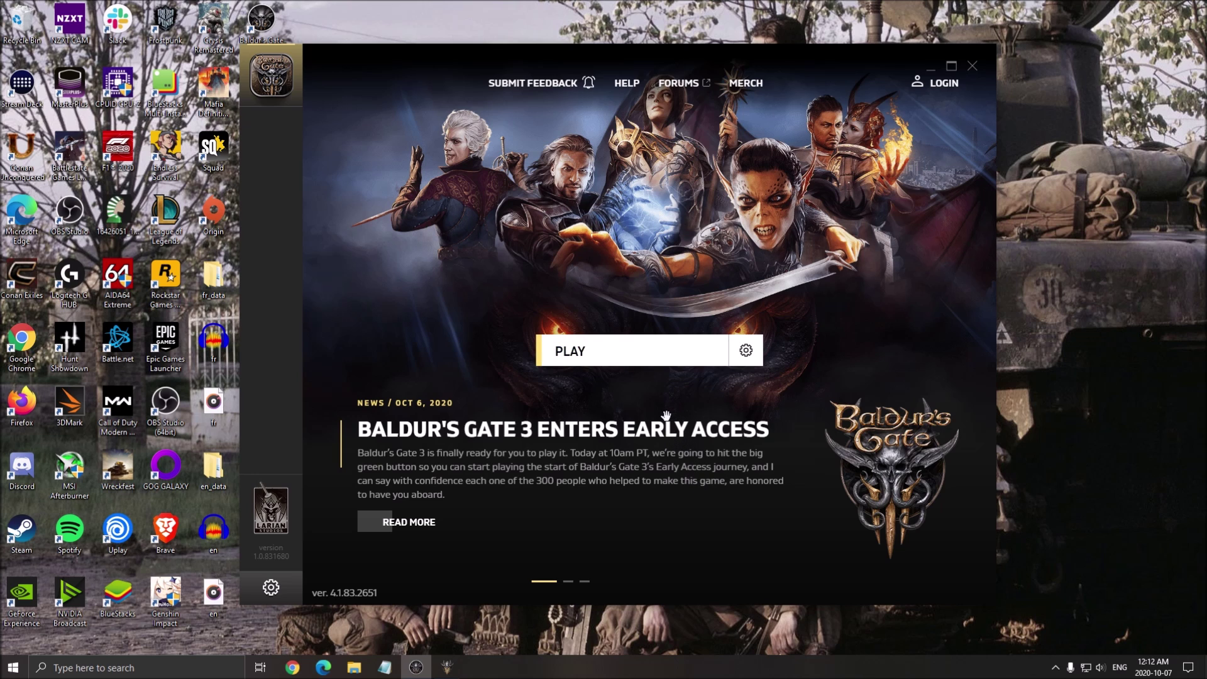
# Launch Baldur's Gate 3 and set resolution to 1920 x 1080 (16:9) at 144 Hz
pyautogui.click(628, 353)
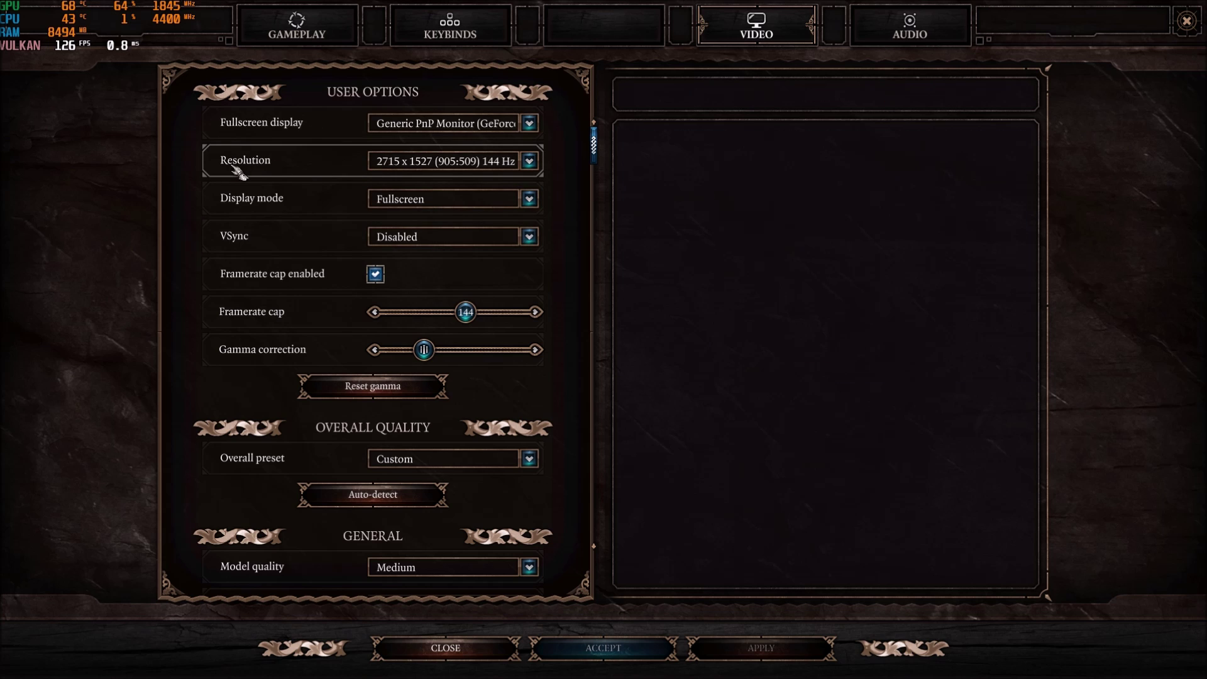
pyautogui.click(488, 167)
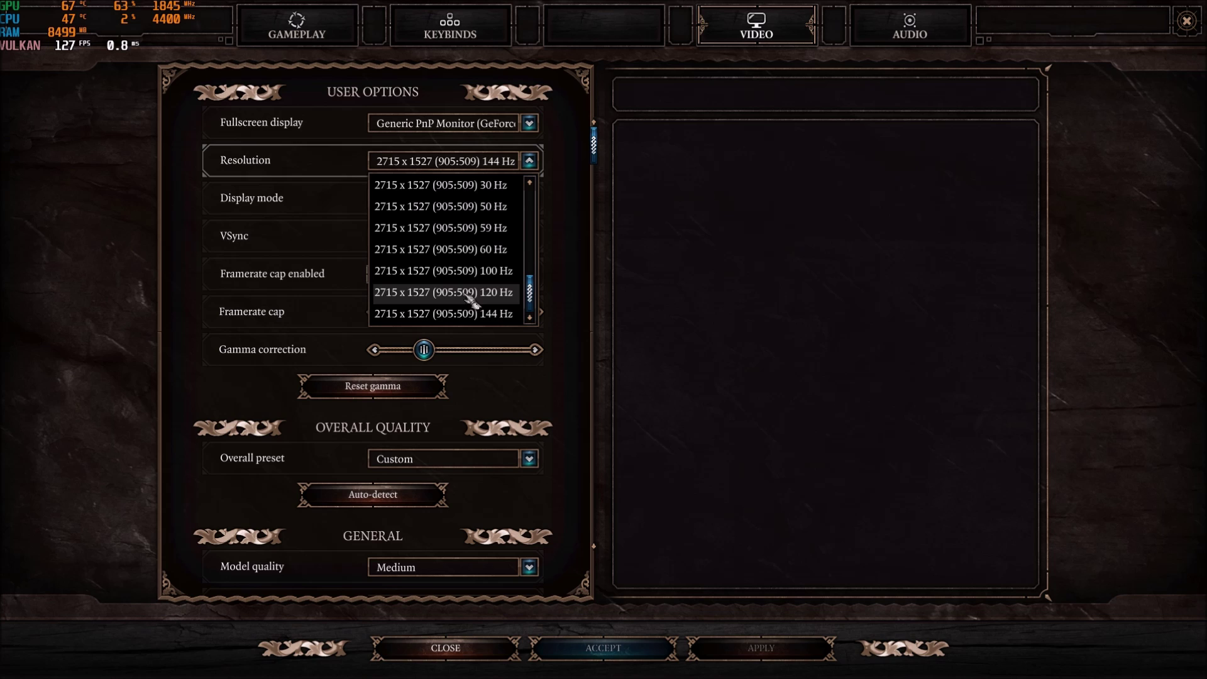
pyautogui.scroll(5, 465, 289)
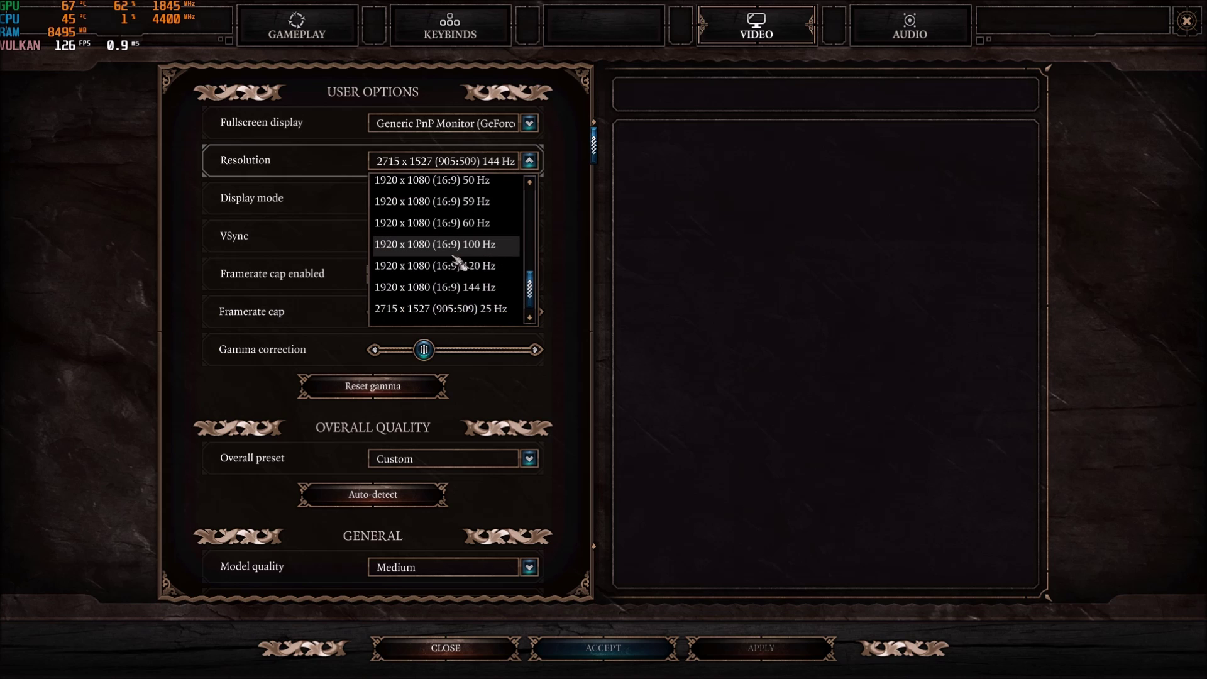
pyautogui.scroll(-1, 459, 264)
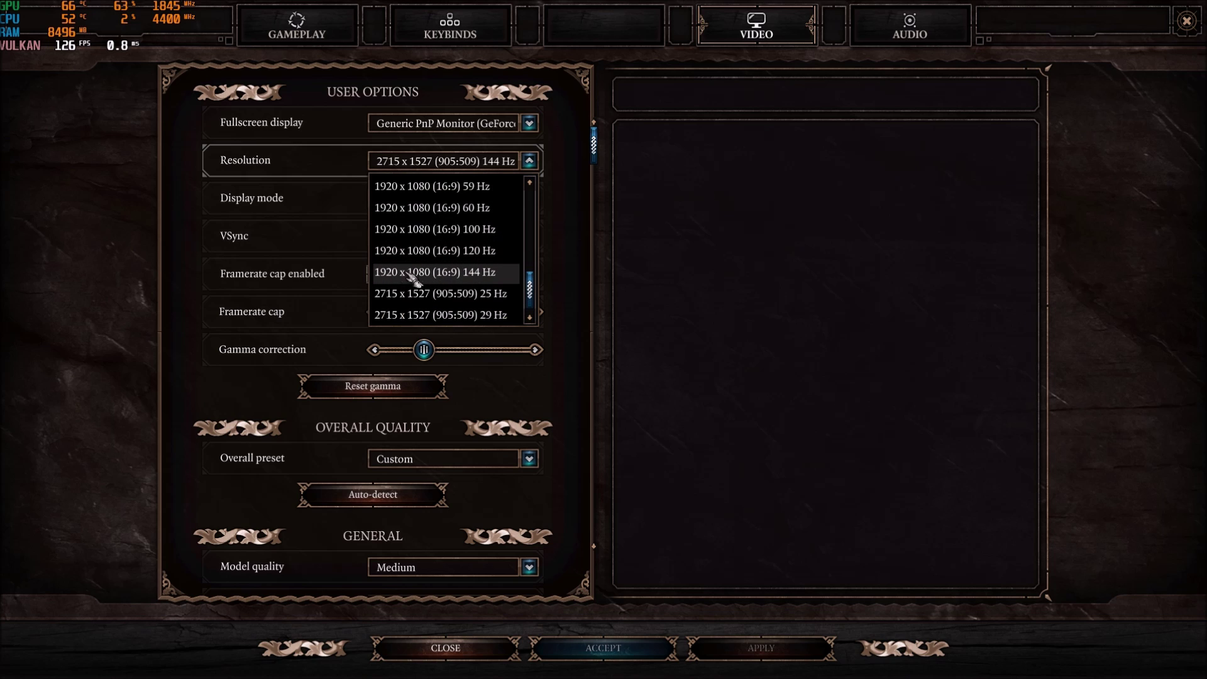
pyautogui.click(488, 275)
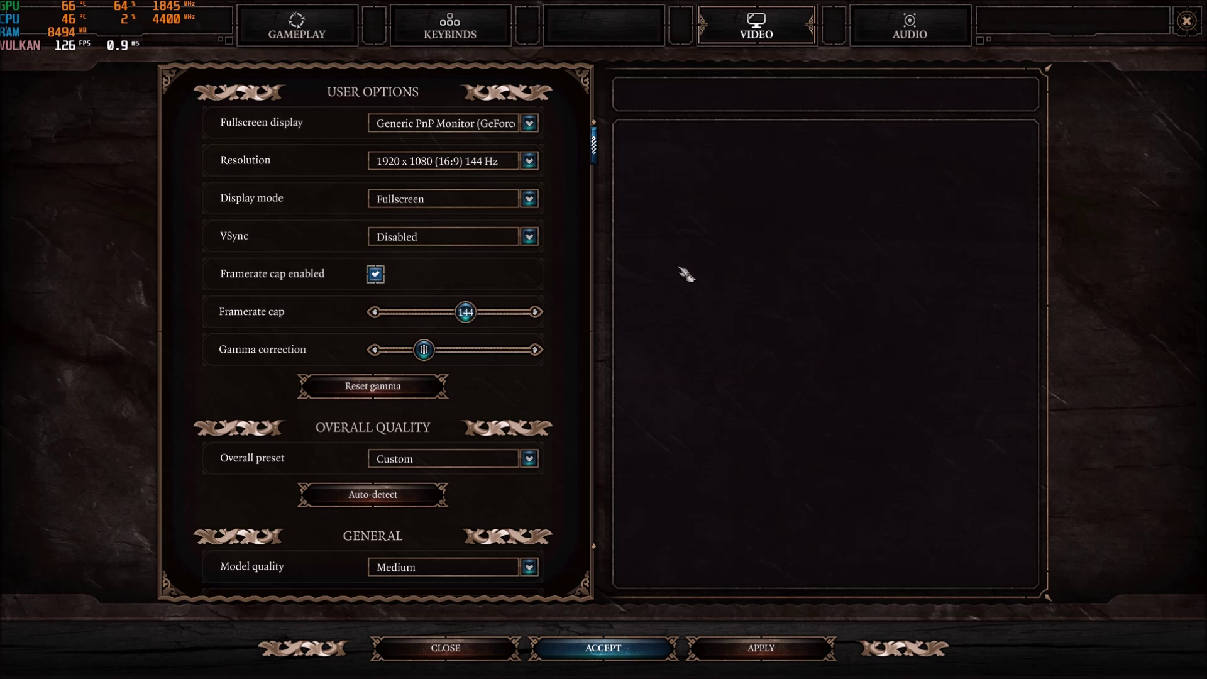
# Keep display mode at Fullscreen, then verify VSync Disabled and framerate cap 144
pyautogui.click(469, 201)
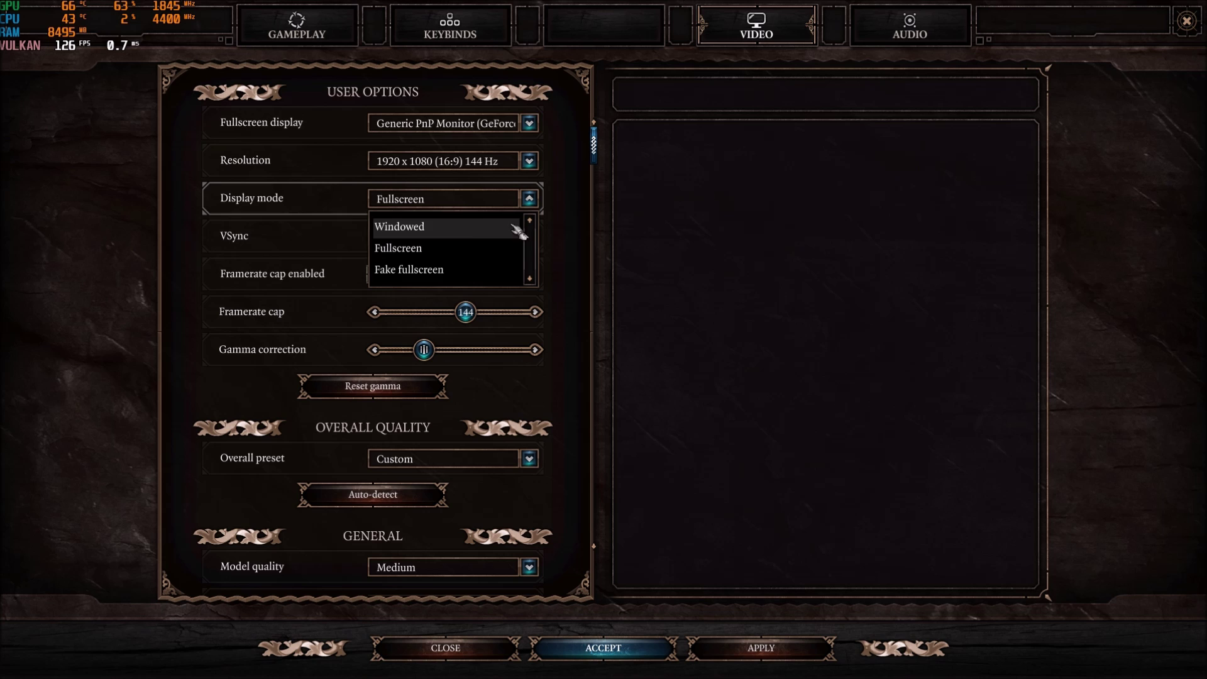
pyautogui.click(403, 250)
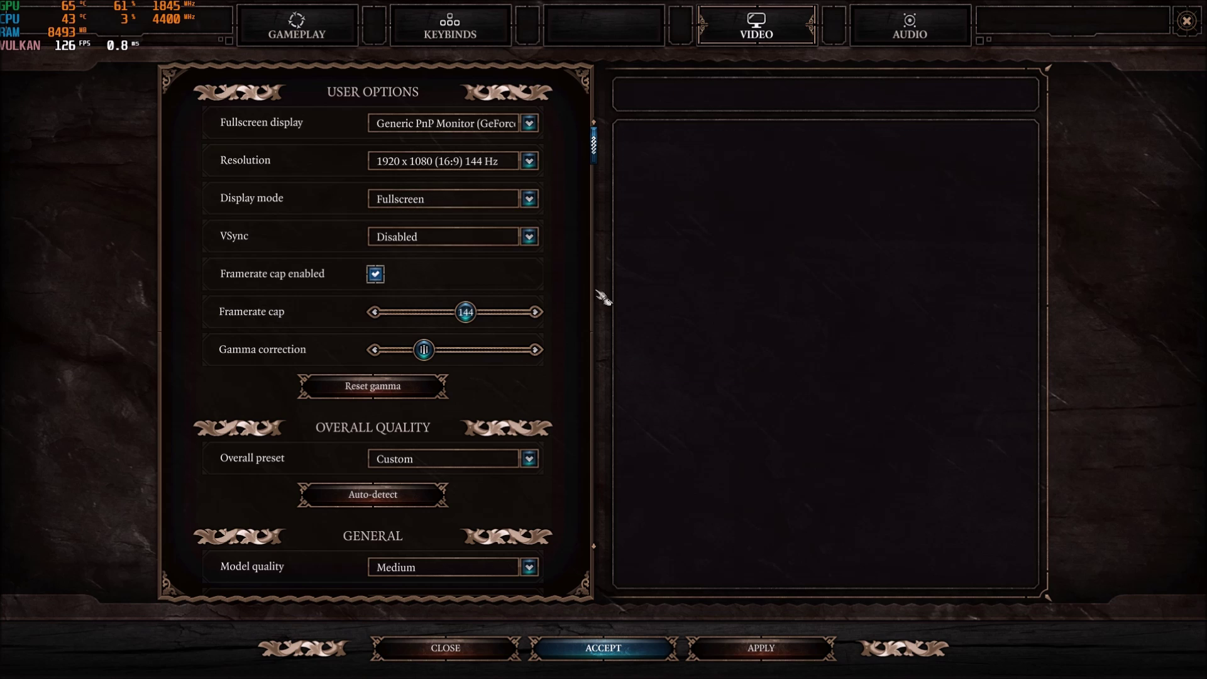
pyautogui.moveTo(245, 250)
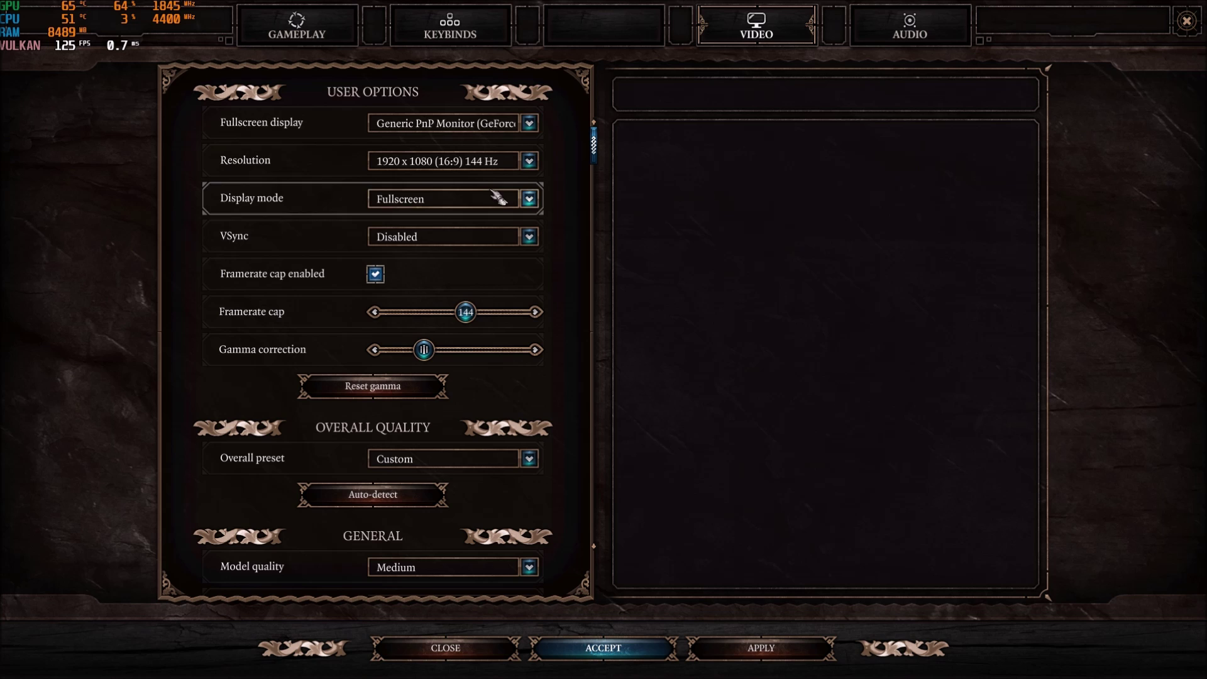
pyautogui.moveTo(488, 244)
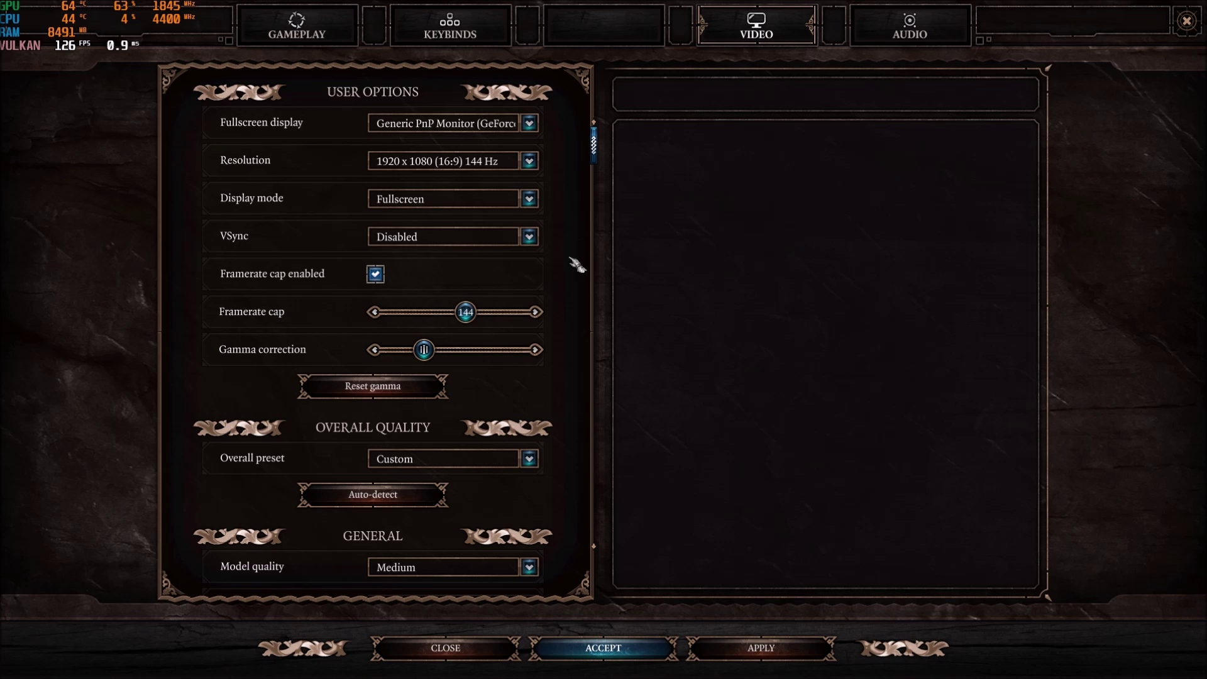
pyautogui.scroll(-1, 576, 270)
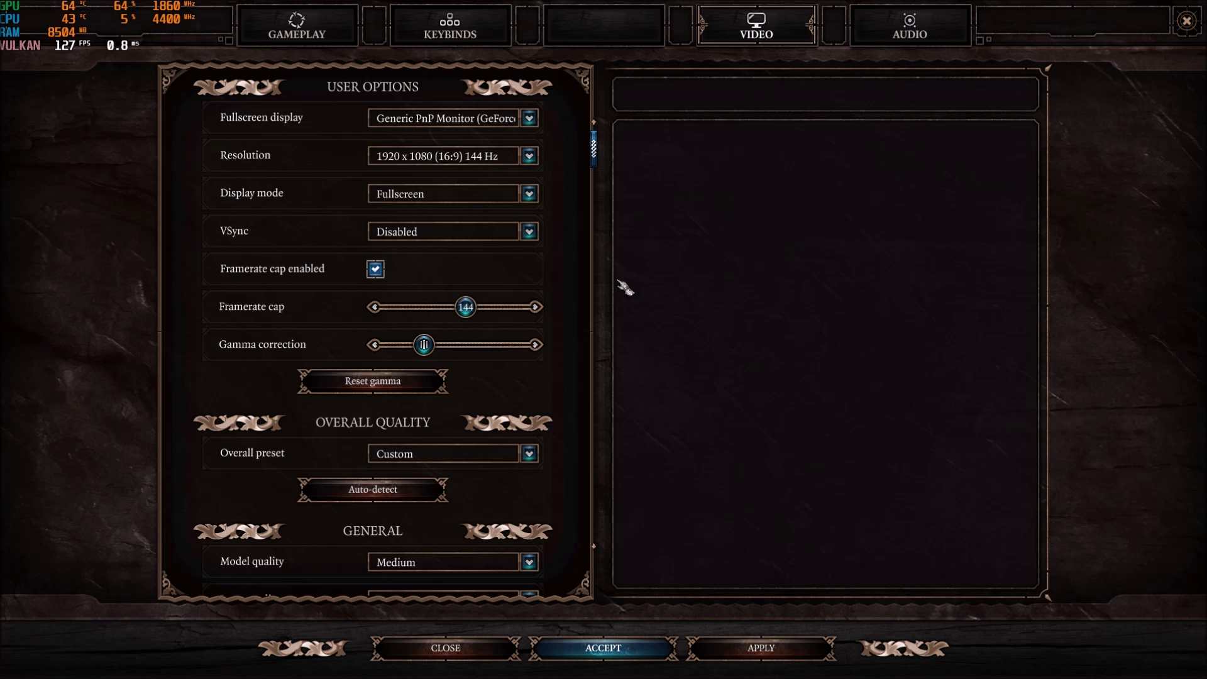
pyautogui.scroll(-1, 469, 277)
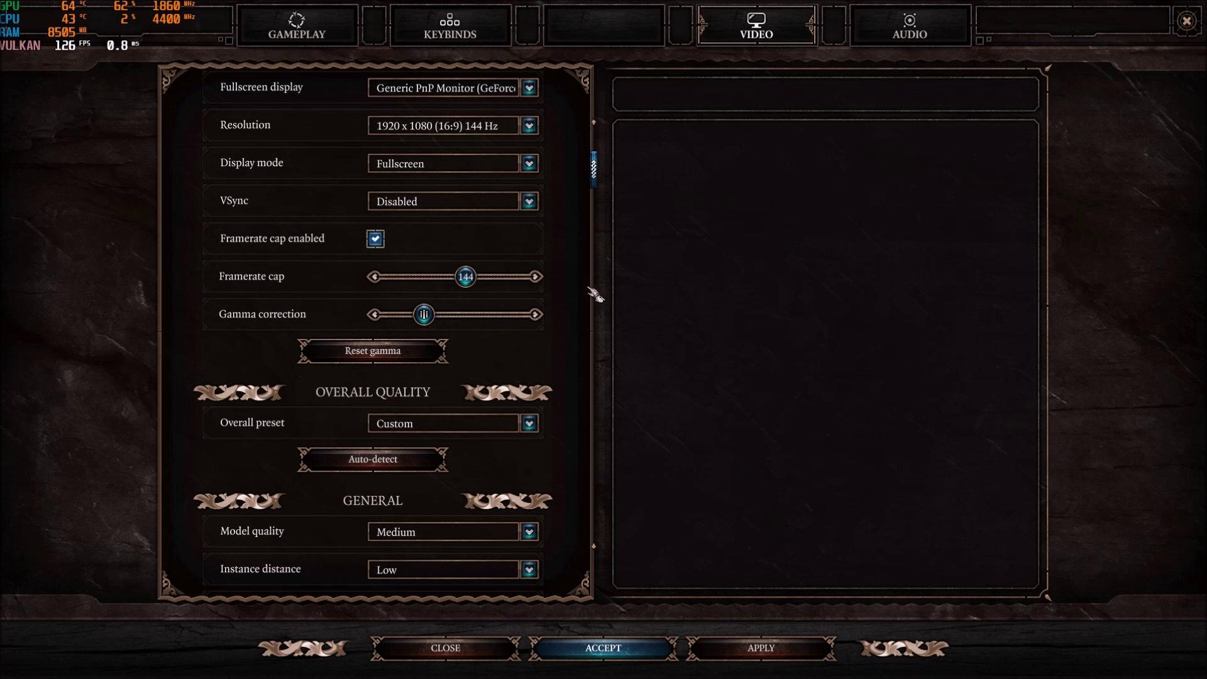
pyautogui.scroll(-2, 565, 315)
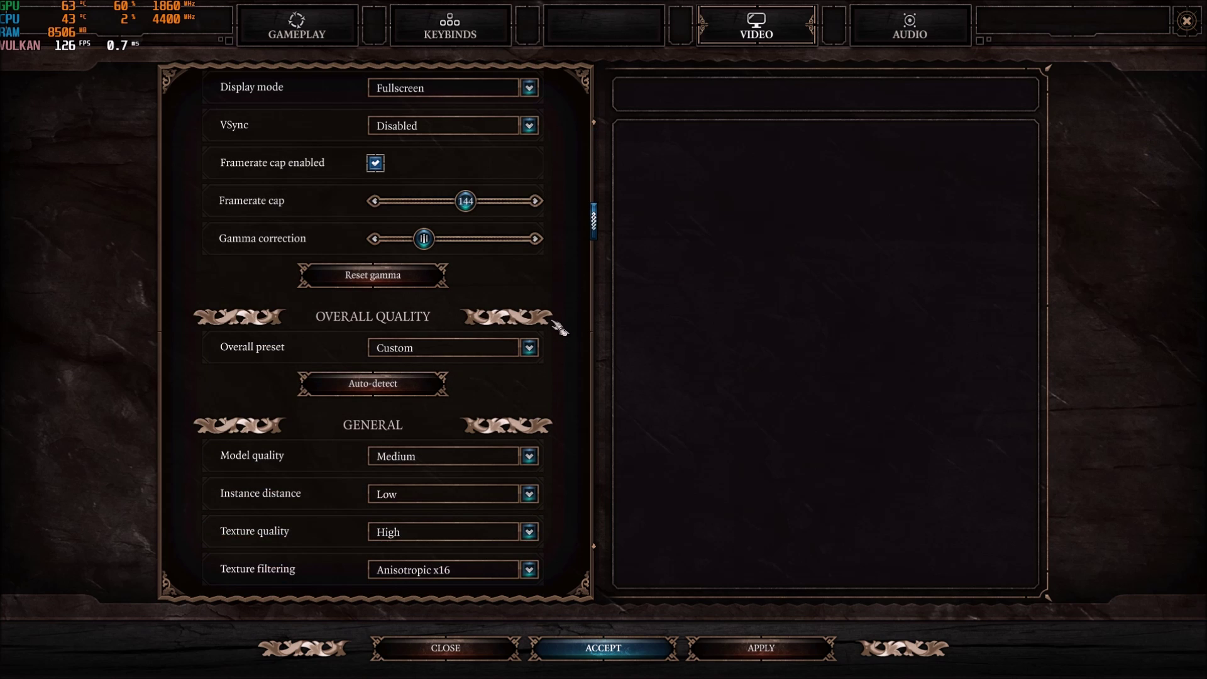
pyautogui.scroll(-6, 559, 326)
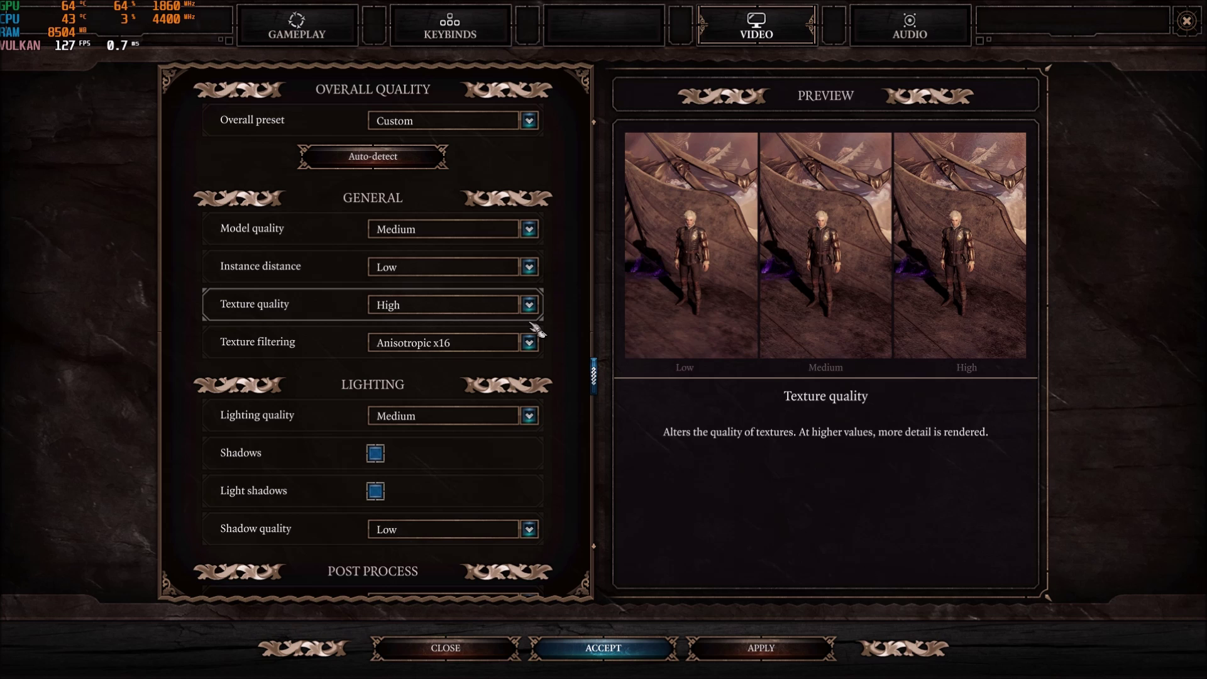
pyautogui.scroll(-1, 237, 248)
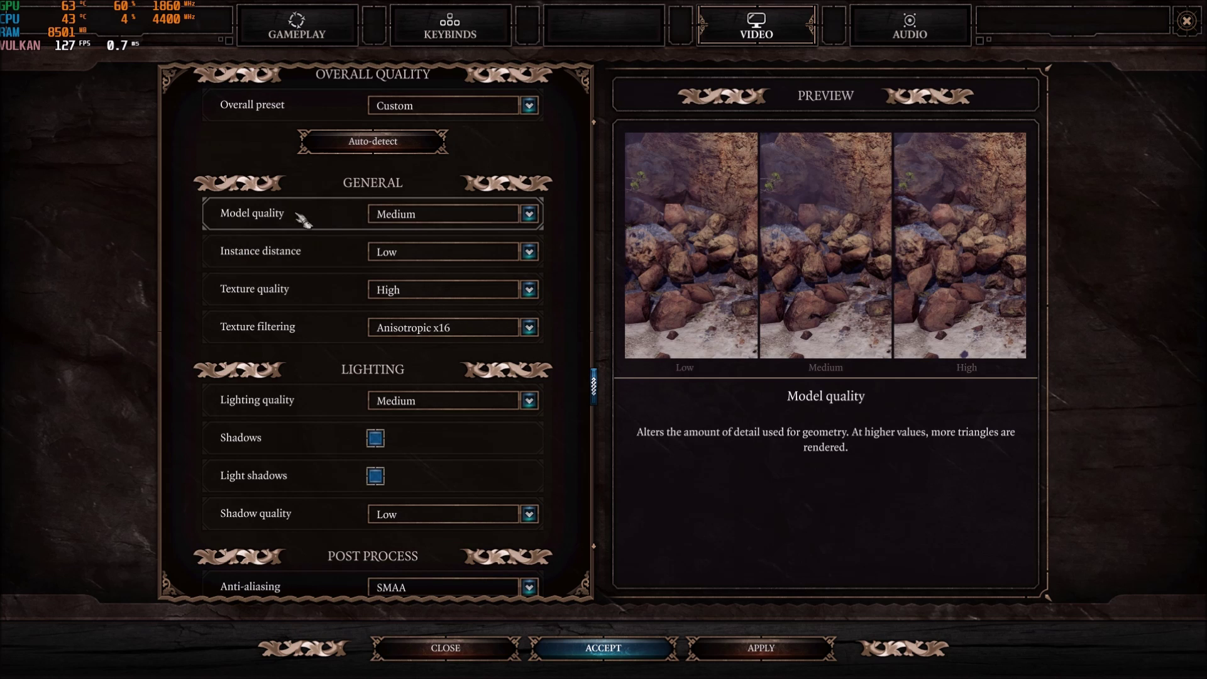
pyautogui.click(421, 213)
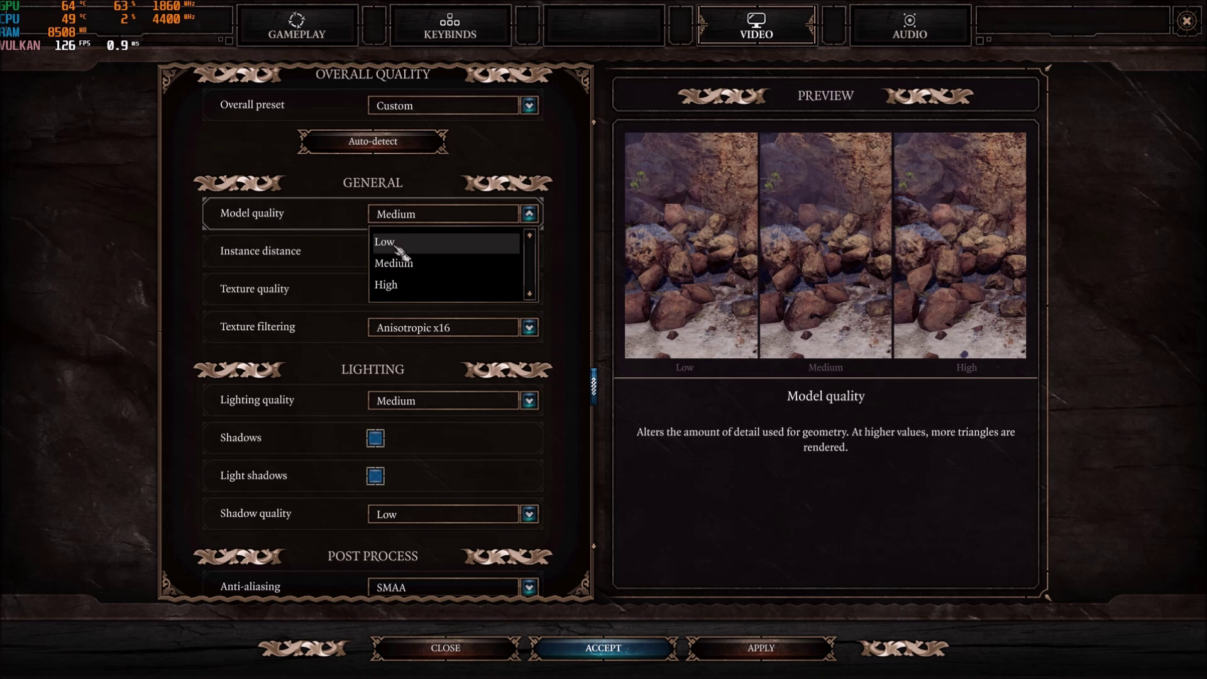
pyautogui.click(415, 264)
pyautogui.click(397, 255)
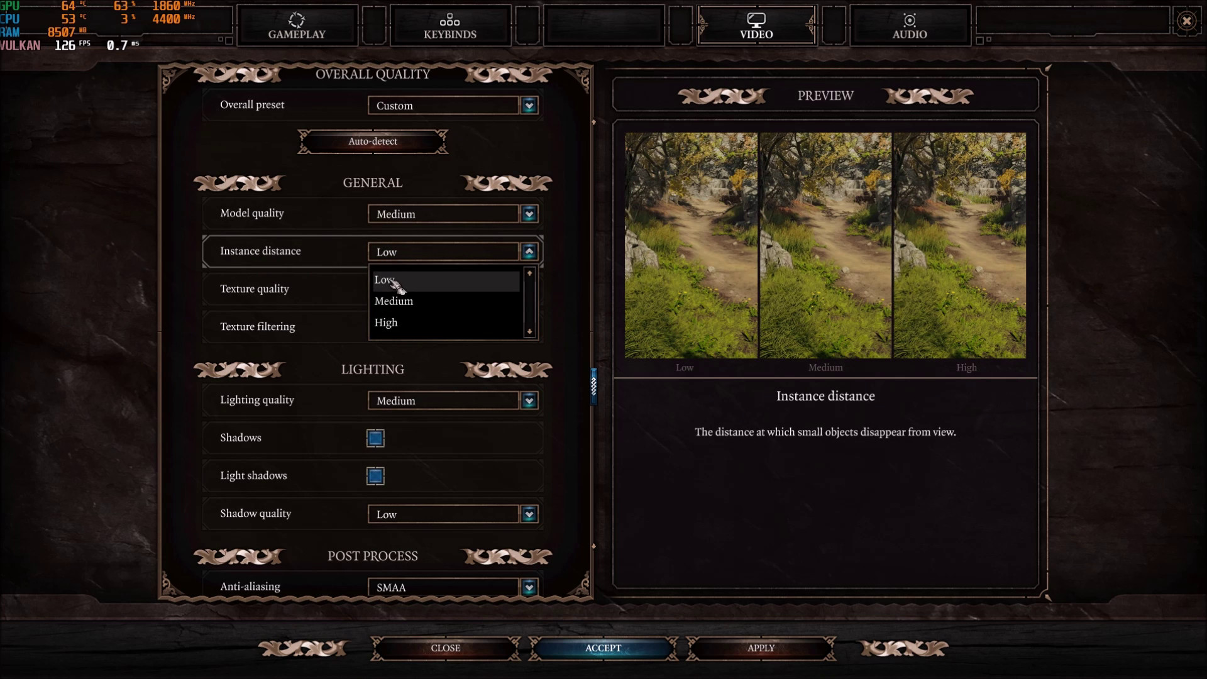
pyautogui.click(396, 281)
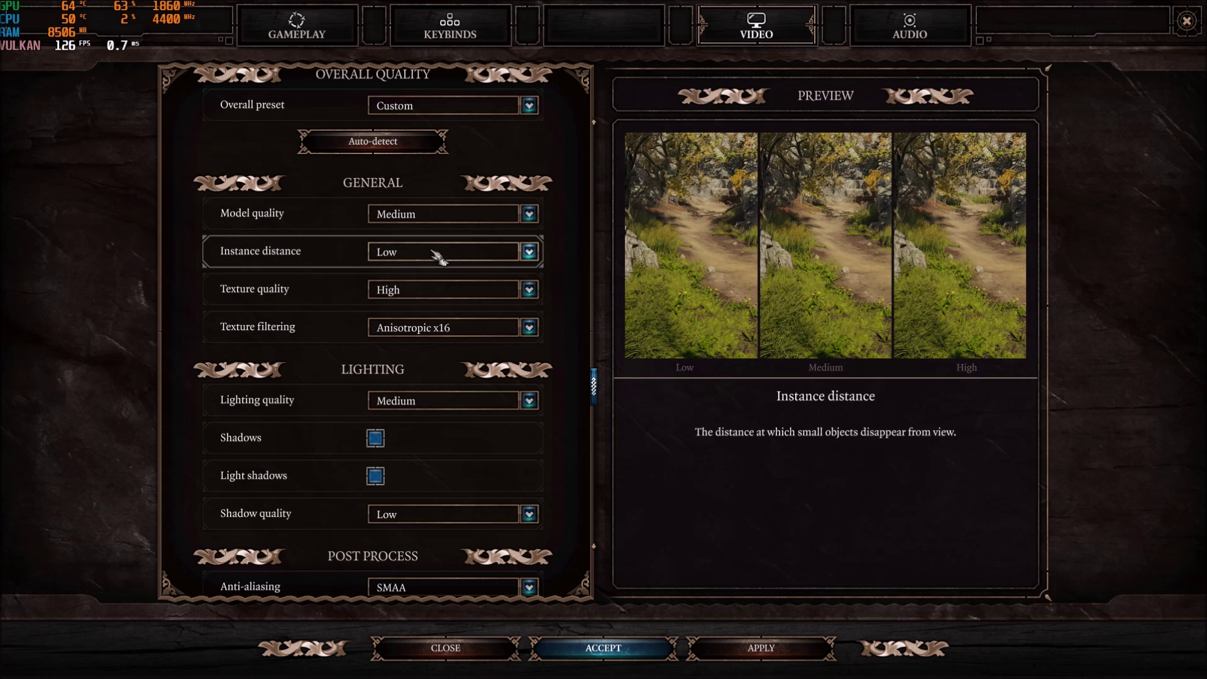
pyautogui.scroll(-1, 343, 390)
pyautogui.click(441, 281)
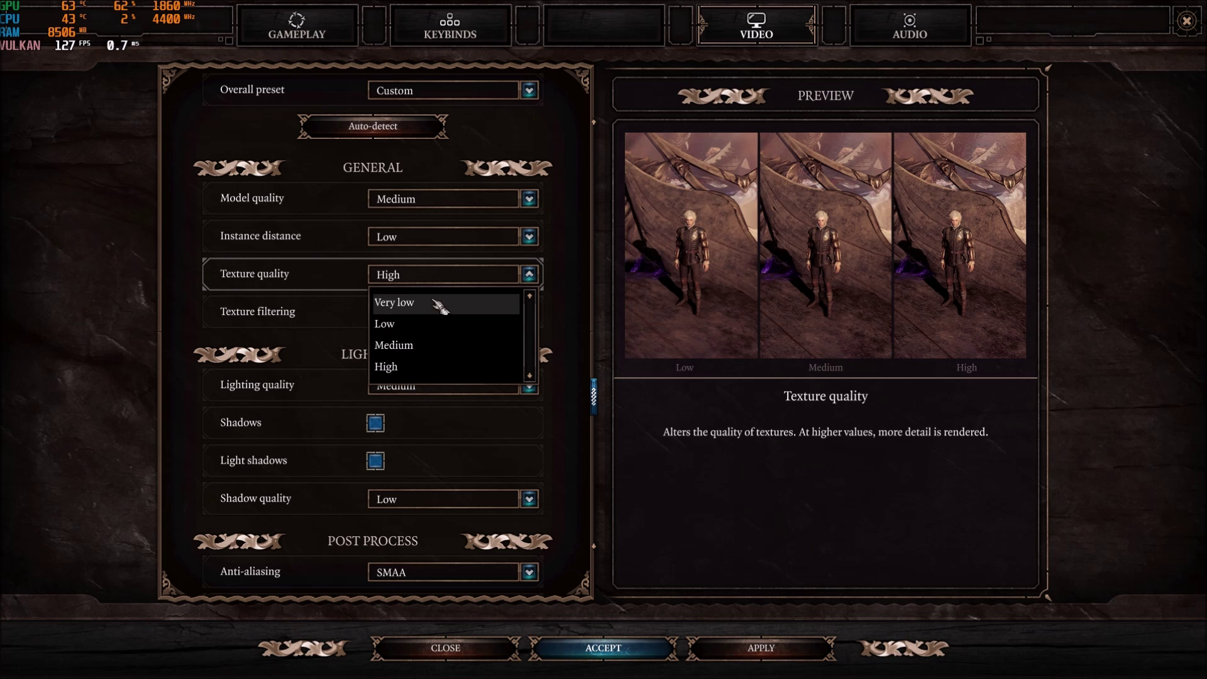
pyautogui.click(200, 311)
pyautogui.scroll(-1, 207, 309)
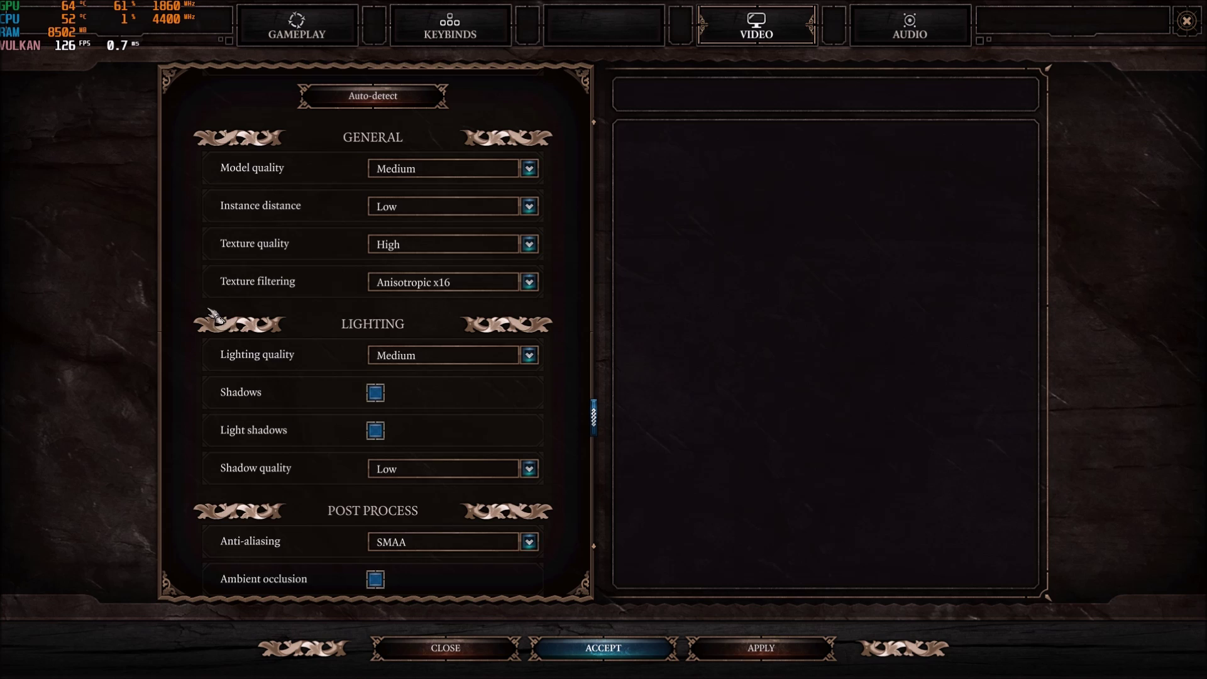
pyautogui.click(449, 274)
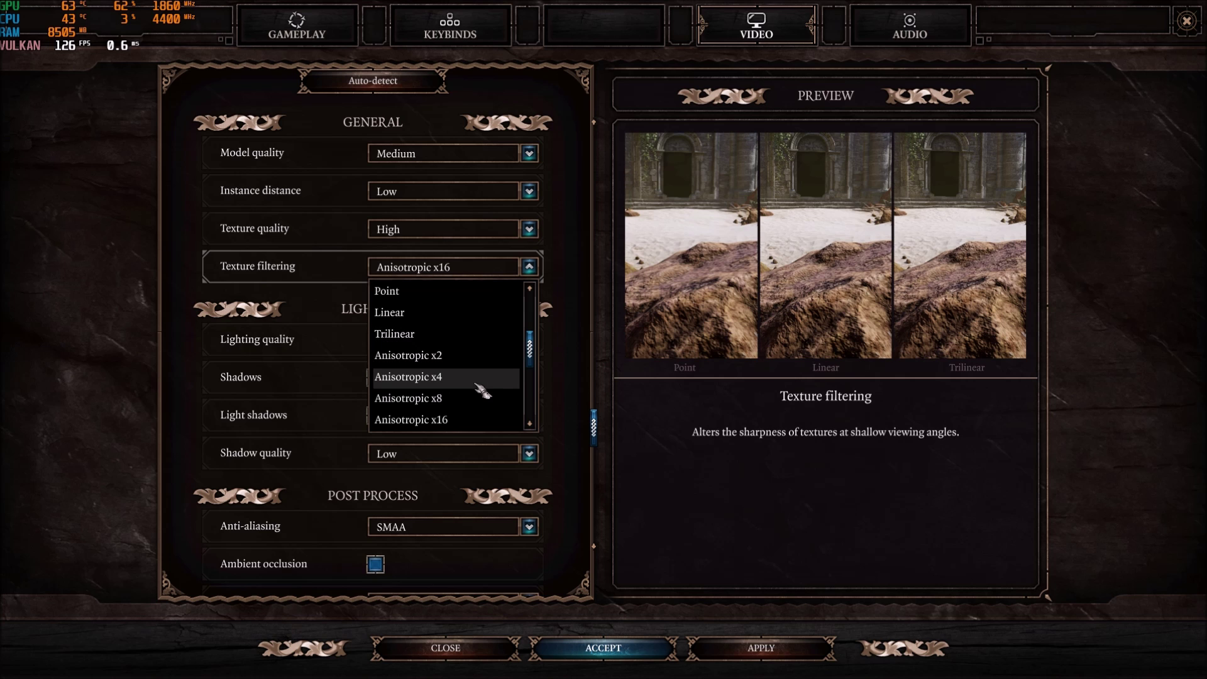
pyautogui.click(571, 318)
pyautogui.scroll(-3, 541, 355)
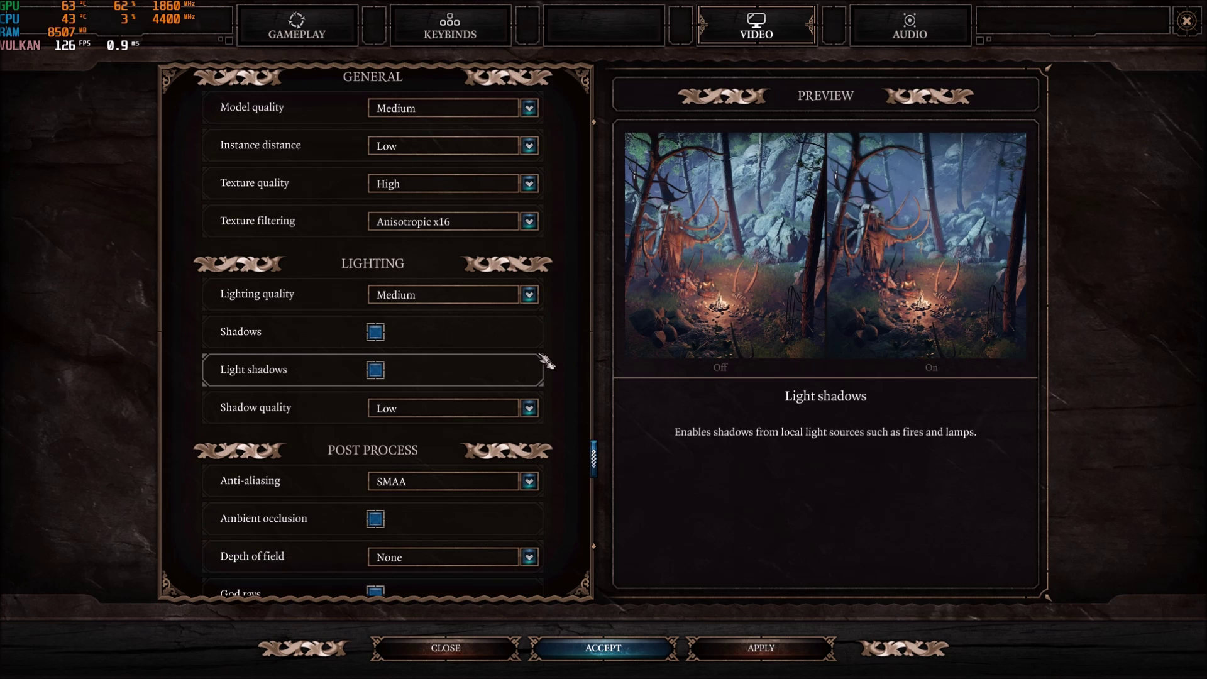
pyautogui.click(499, 203)
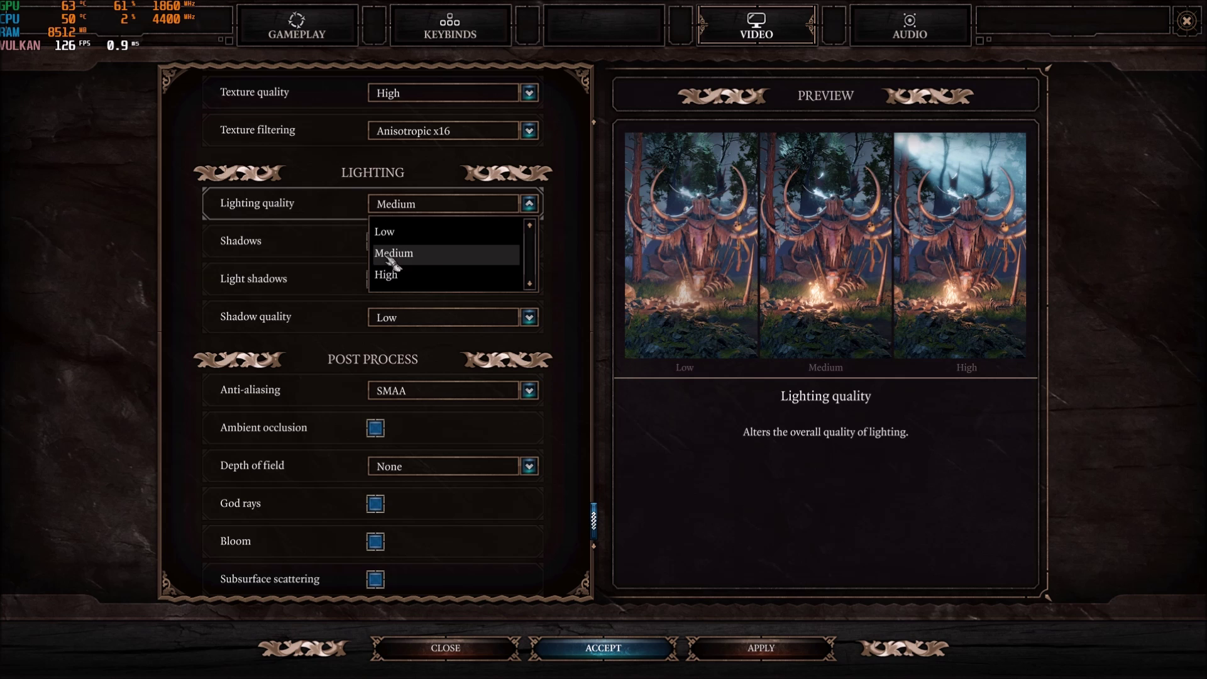
pyautogui.click(405, 255)
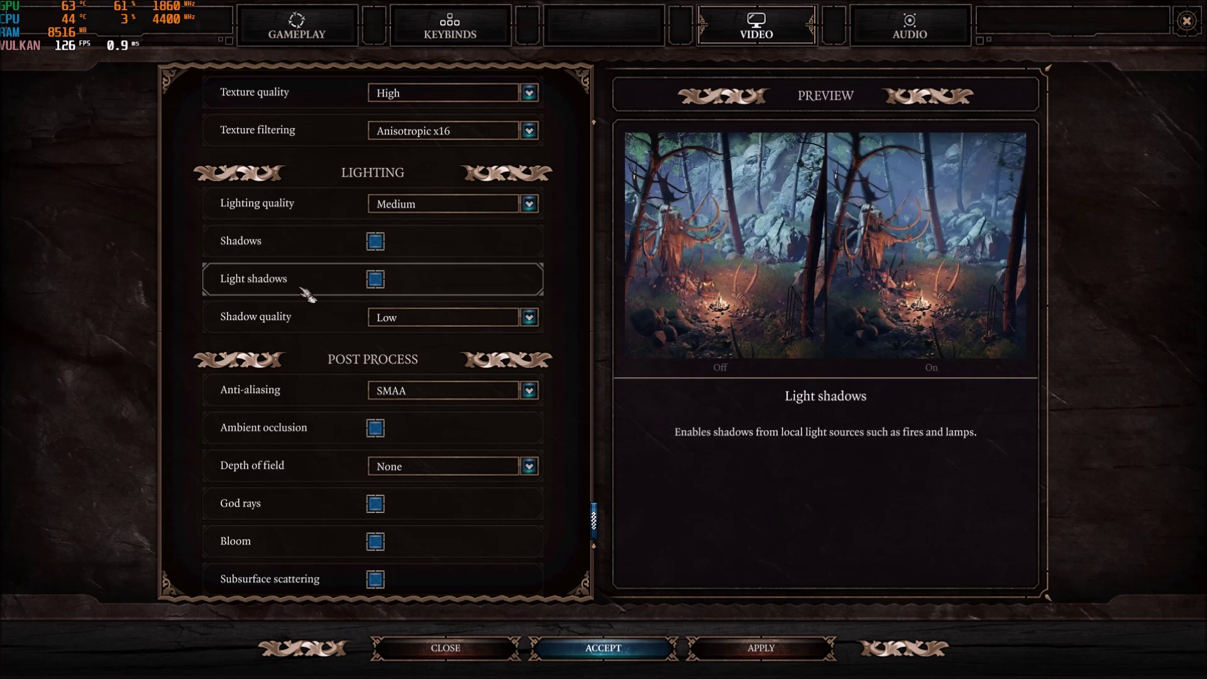
pyautogui.moveTo(256, 286)
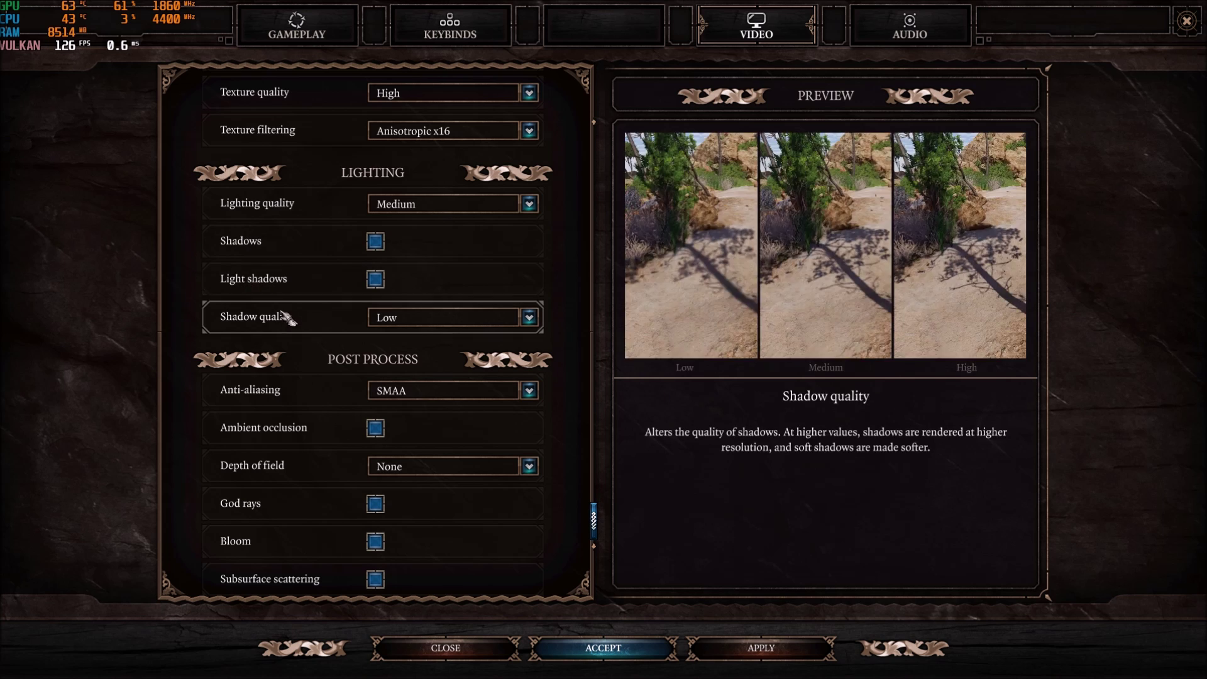
pyautogui.moveTo(259, 328)
pyautogui.click(444, 324)
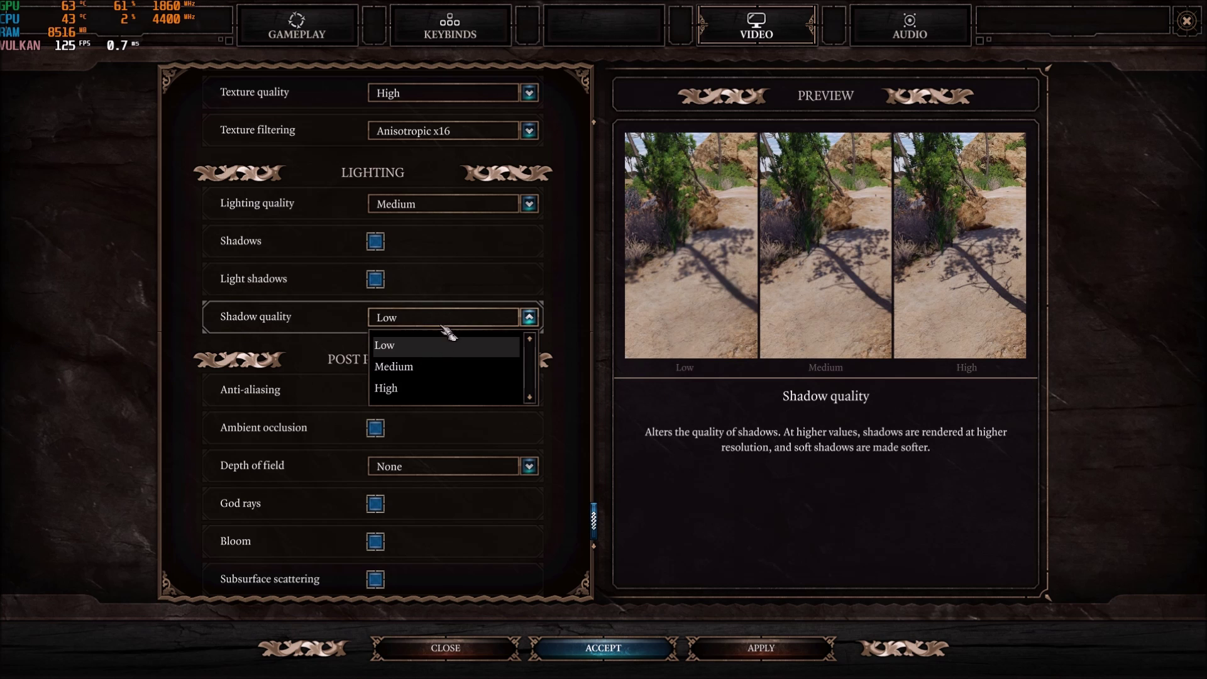
pyautogui.click(404, 349)
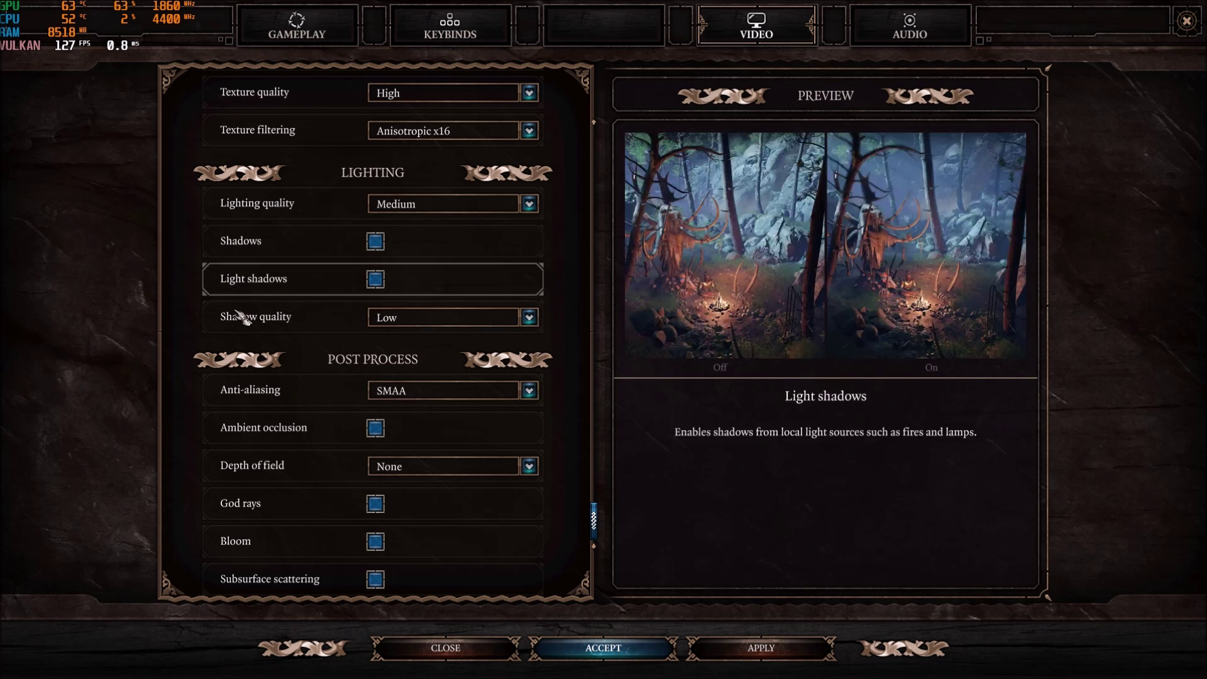
pyautogui.moveTo(386, 332)
pyautogui.moveTo(462, 297)
pyautogui.moveTo(215, 252)
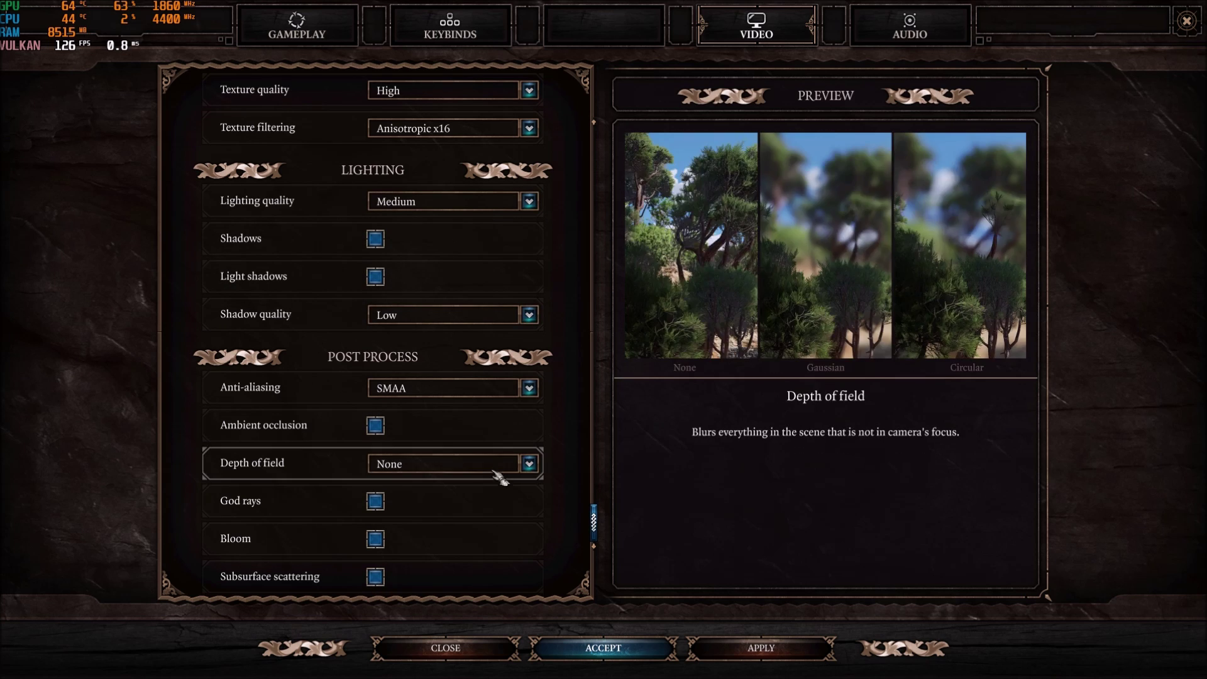
pyautogui.click(432, 391)
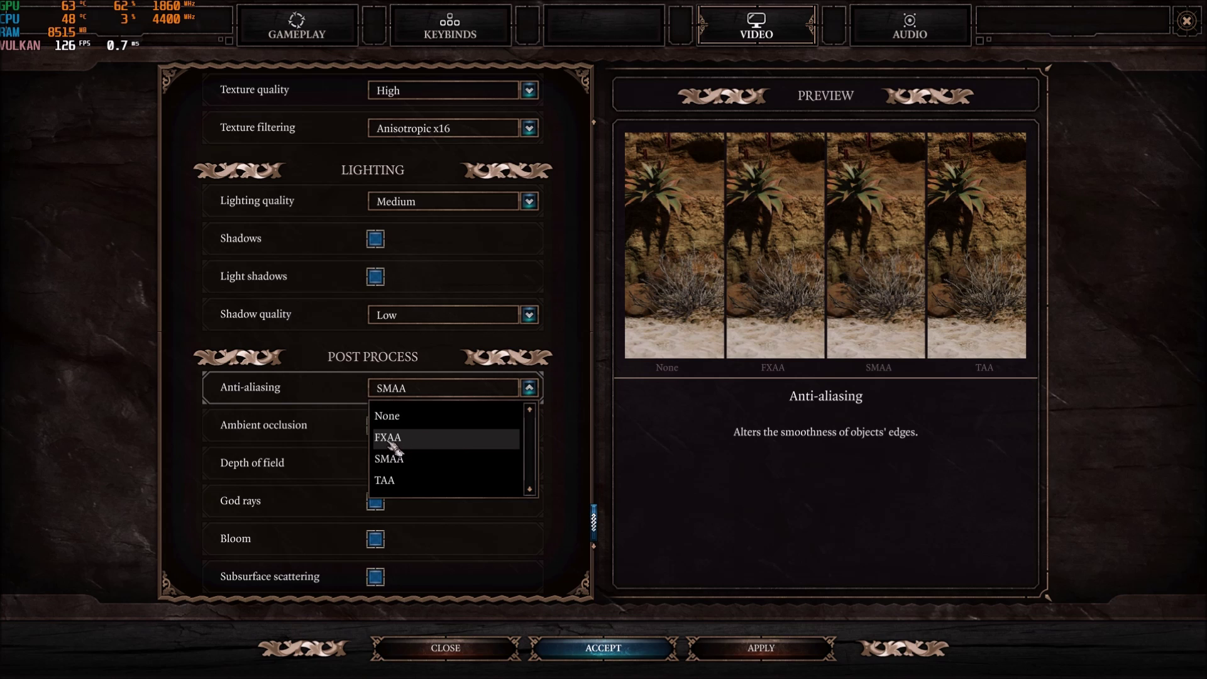
pyautogui.click(598, 410)
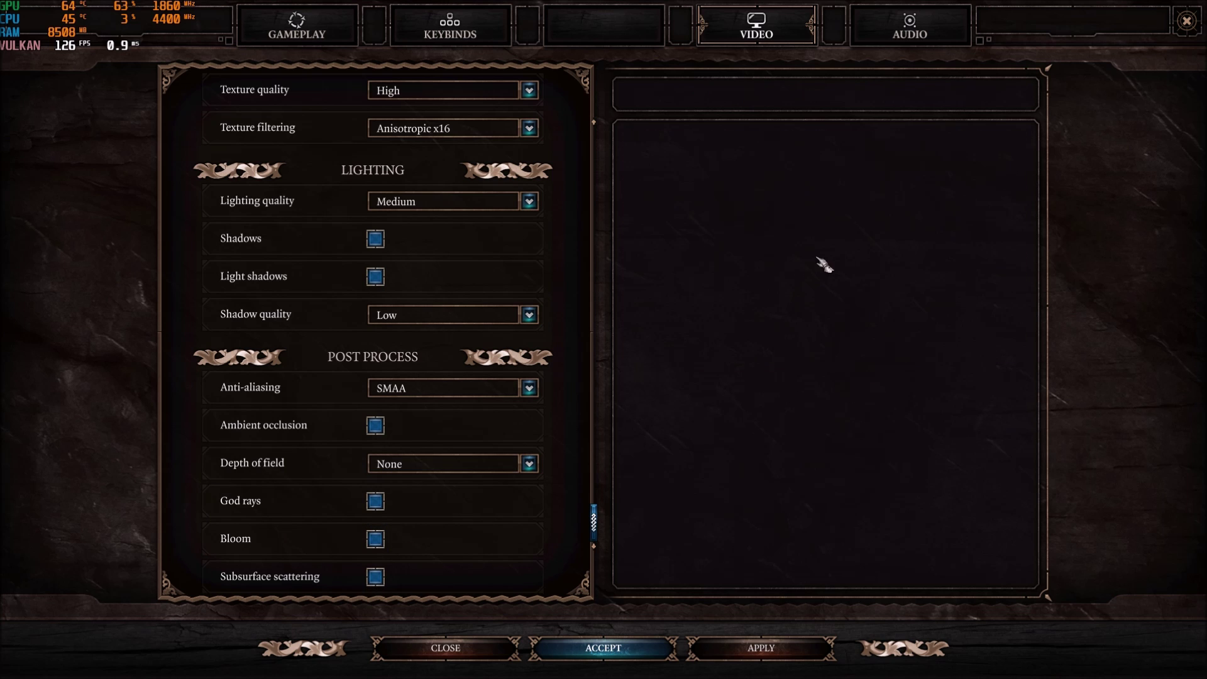
# In the Audio tab, keep Sound quality at Low, rechecking the dropdown once
pyautogui.click(912, 38)
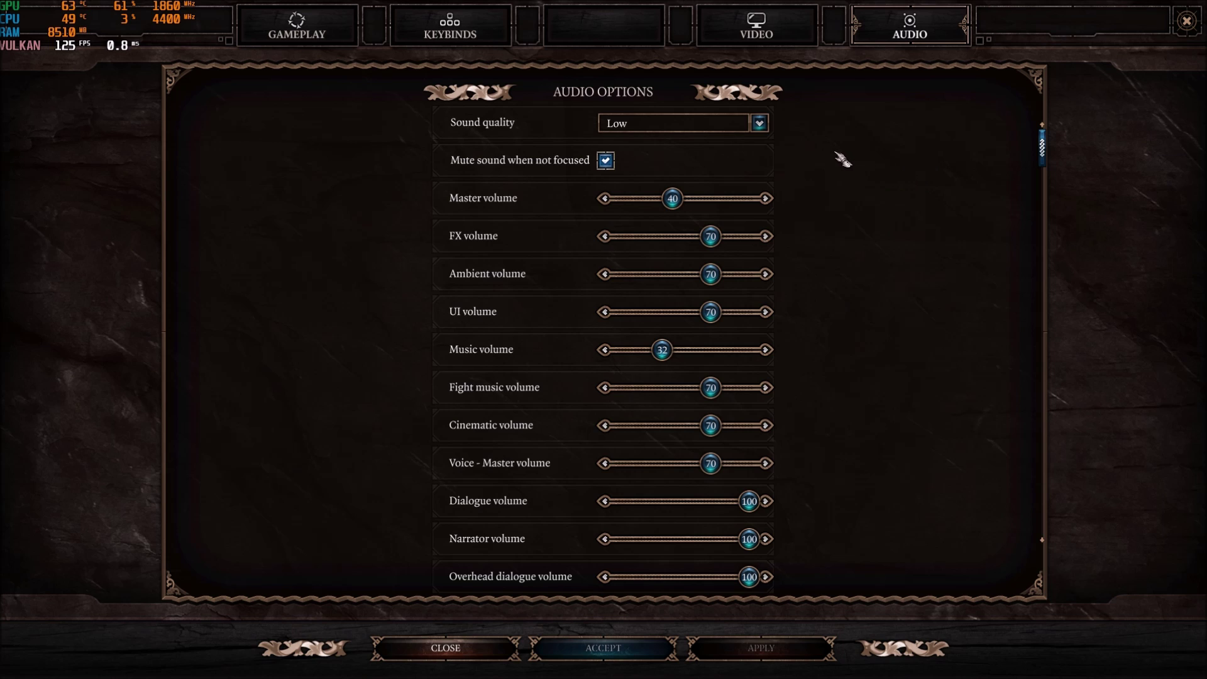
pyautogui.click(510, 124)
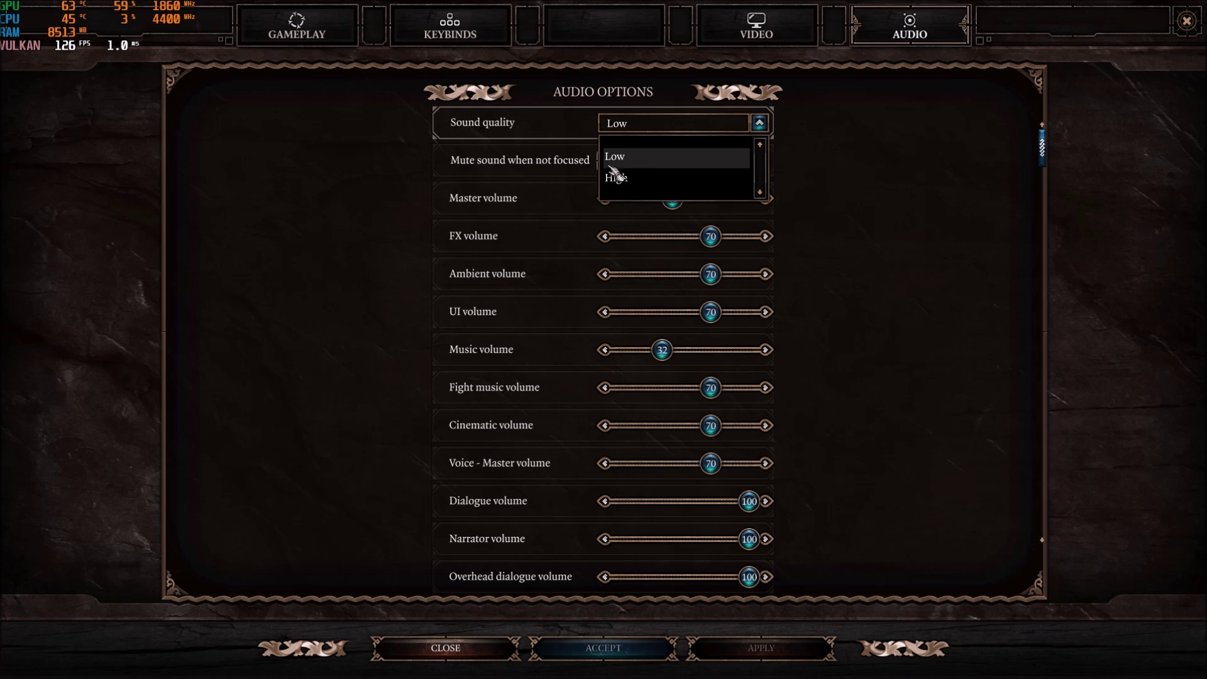
pyautogui.click(638, 158)
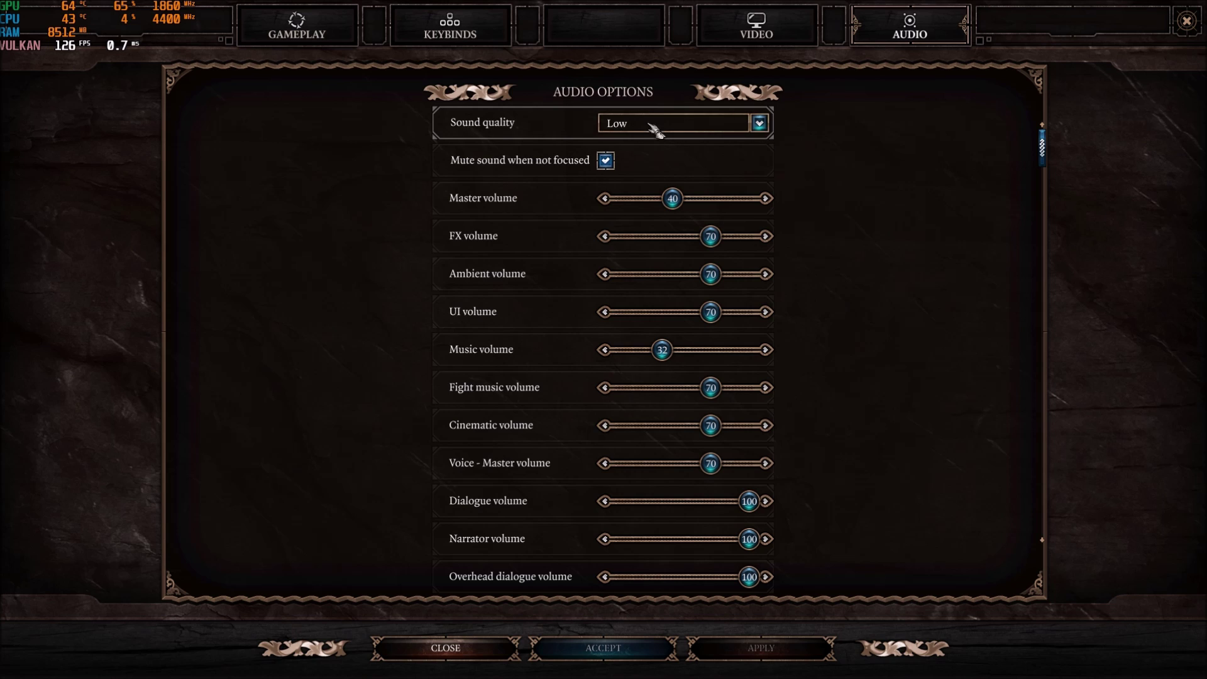
pyautogui.click(691, 126)
pyautogui.click(668, 156)
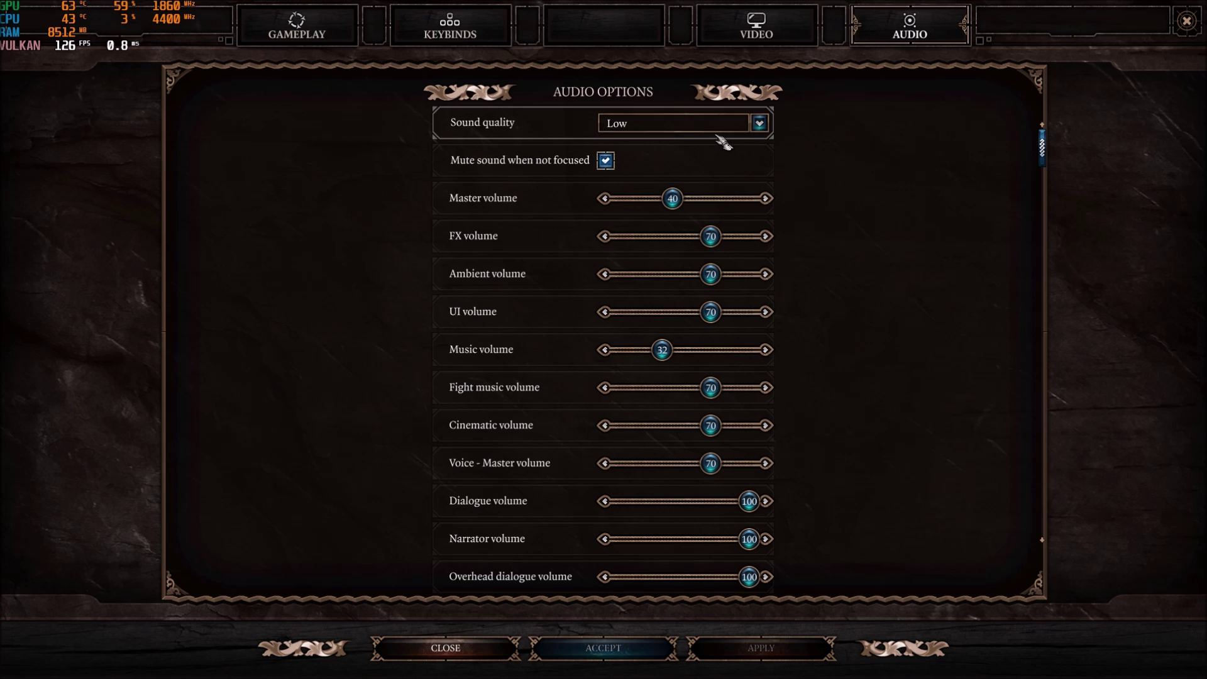